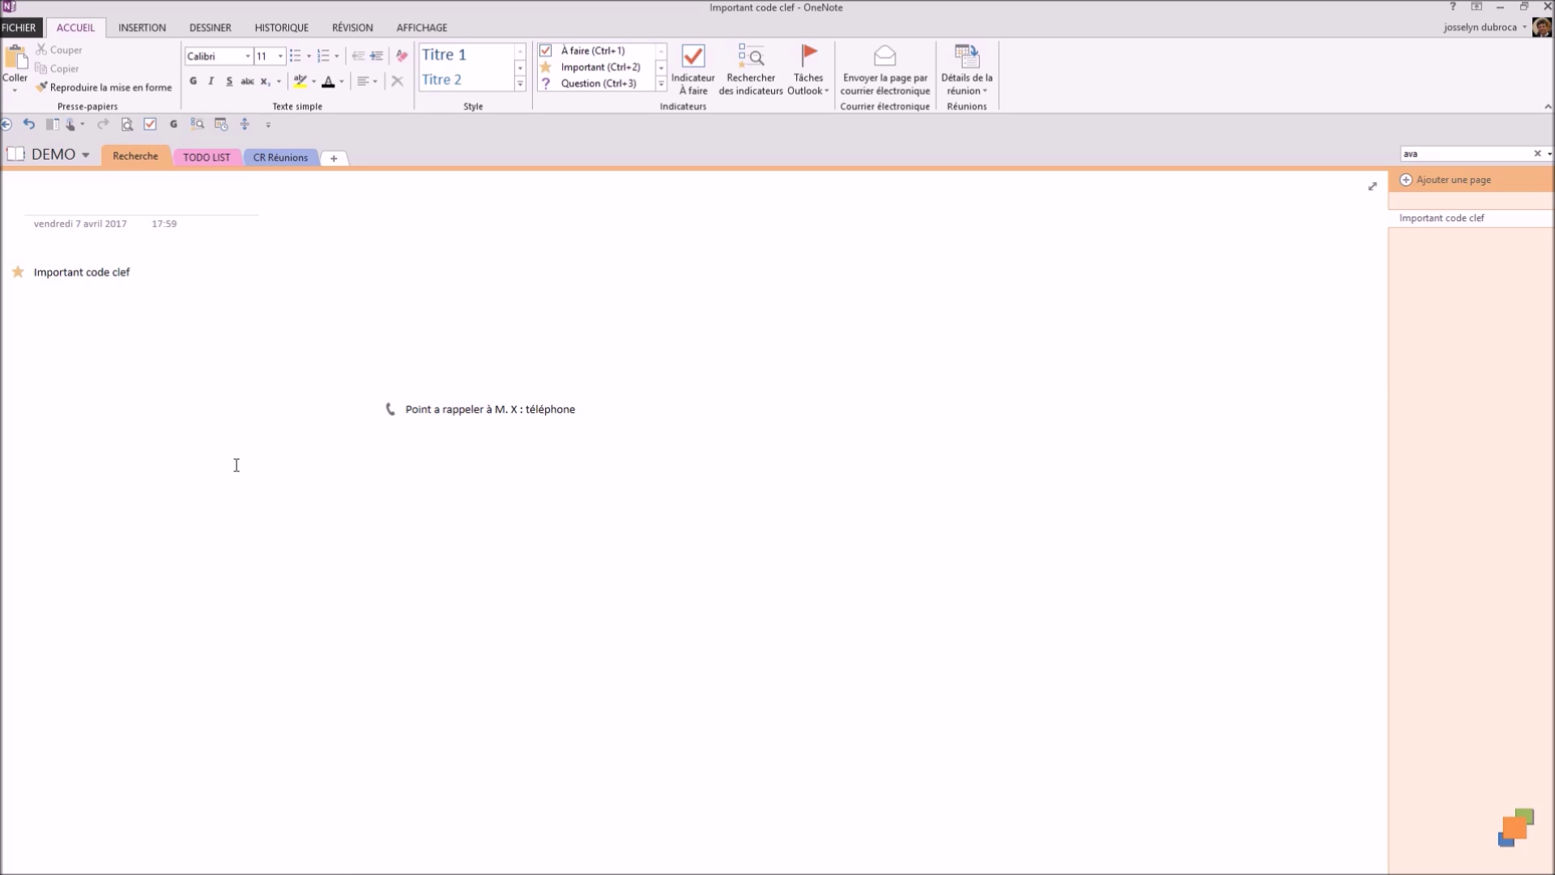
Step: Copy the AVA Expert logo from the ava-expert.com page in Edge, paste it into the OneNote page and move it slightly higher
key("alt+Tab")
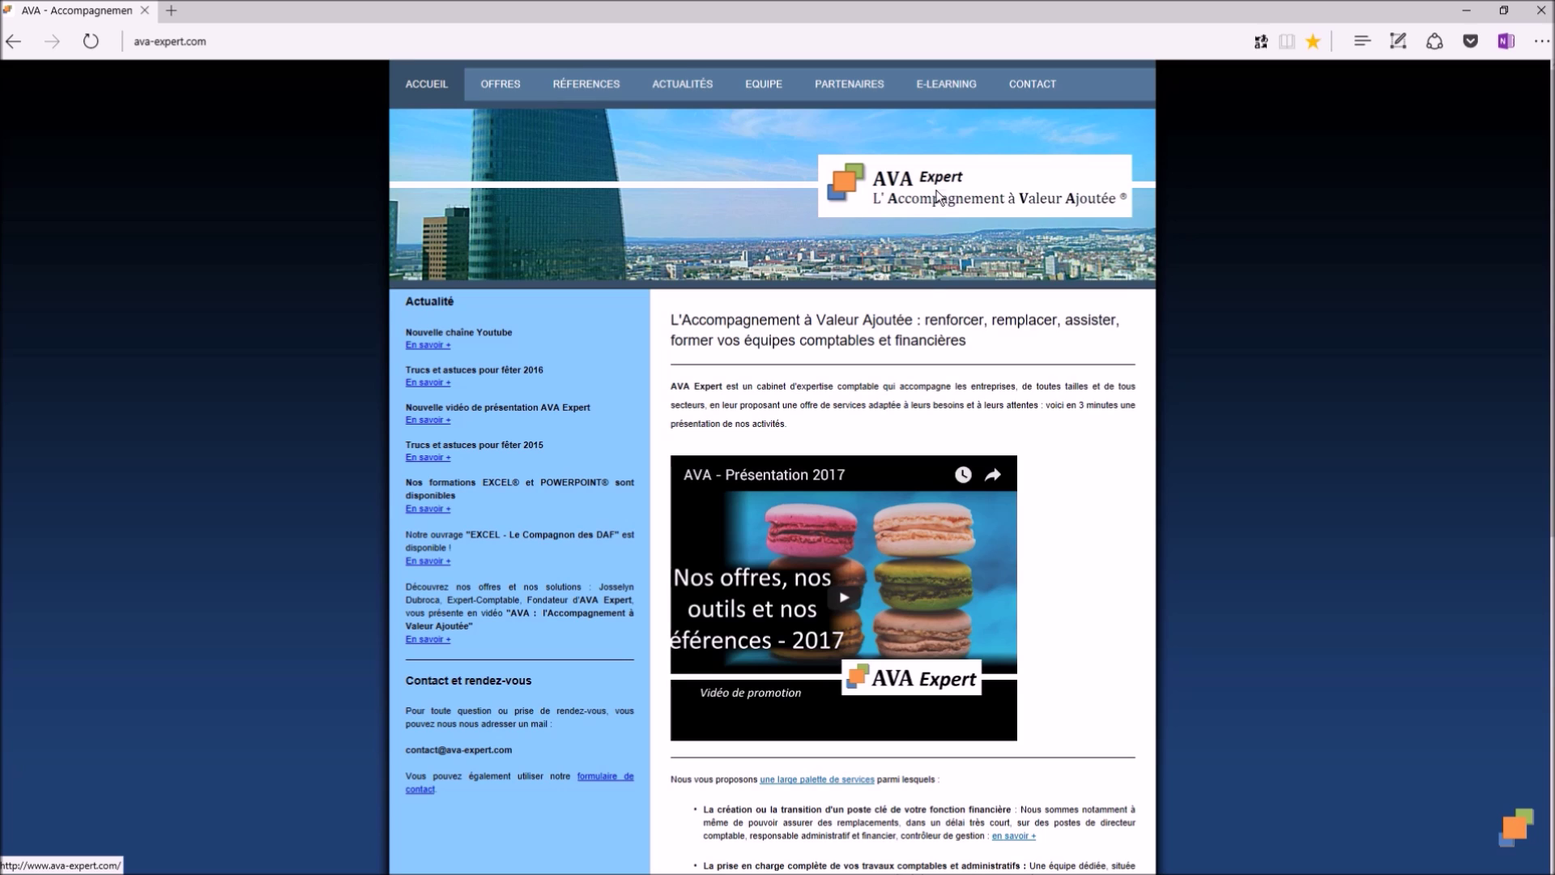
right_click(938, 197)
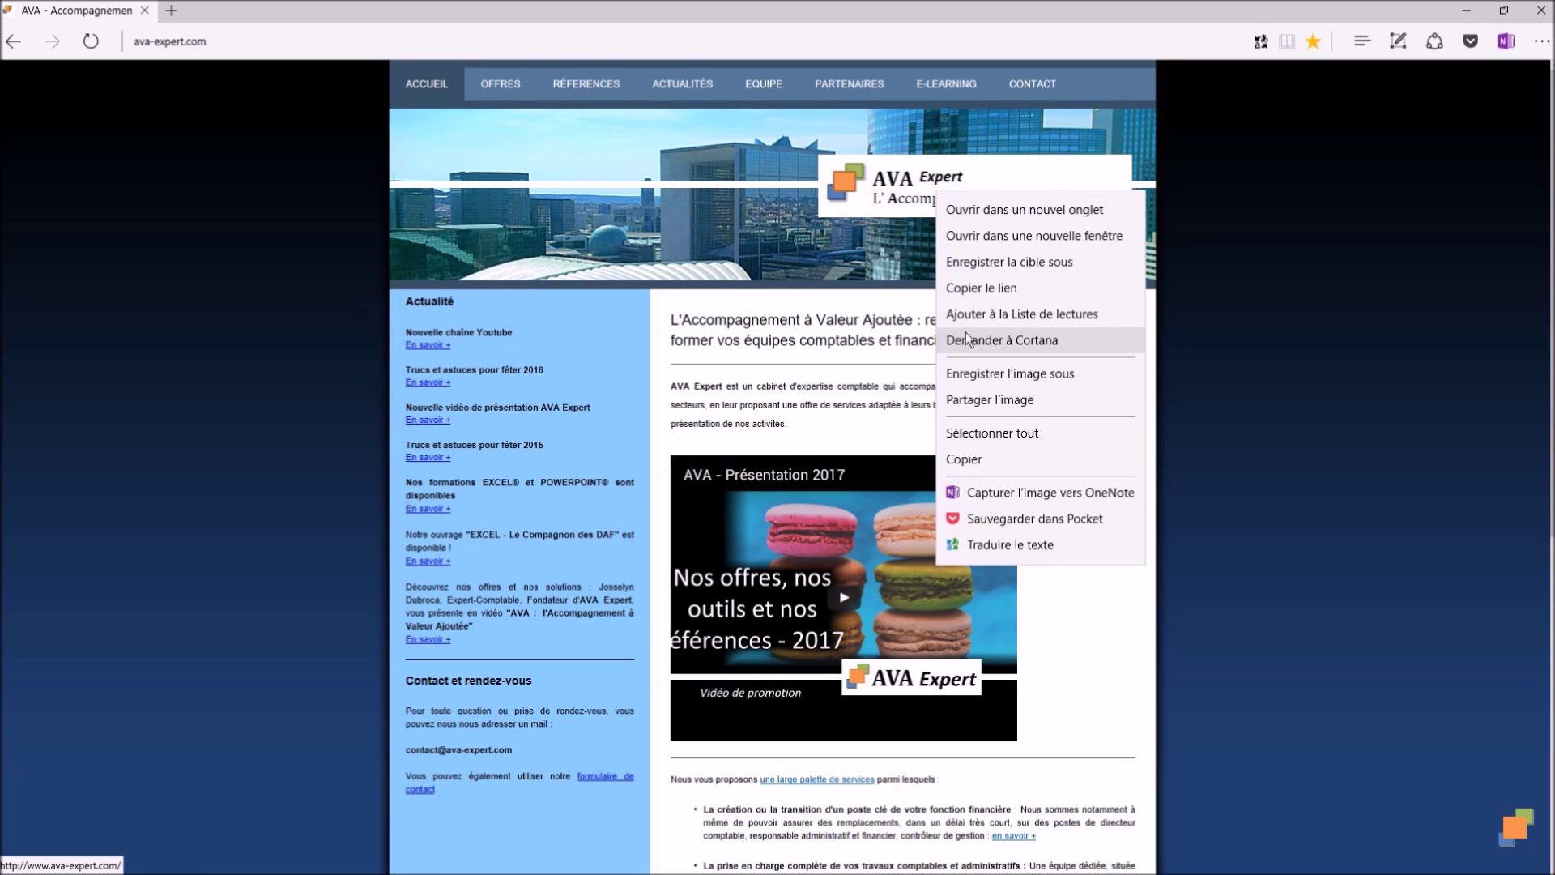
left_click(964, 460)
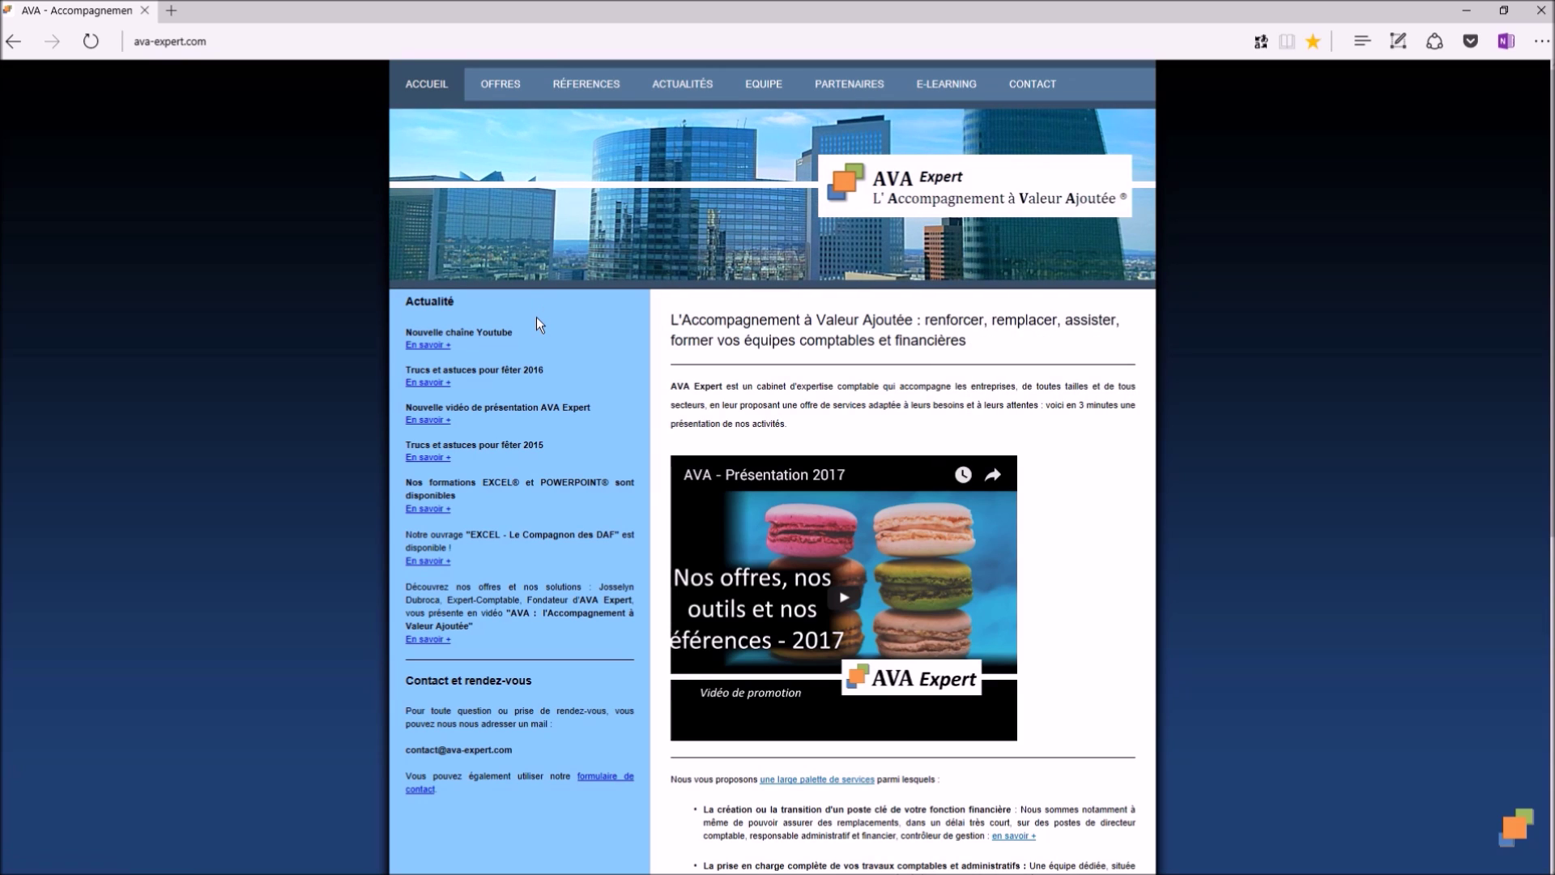
key("alt+Tab")
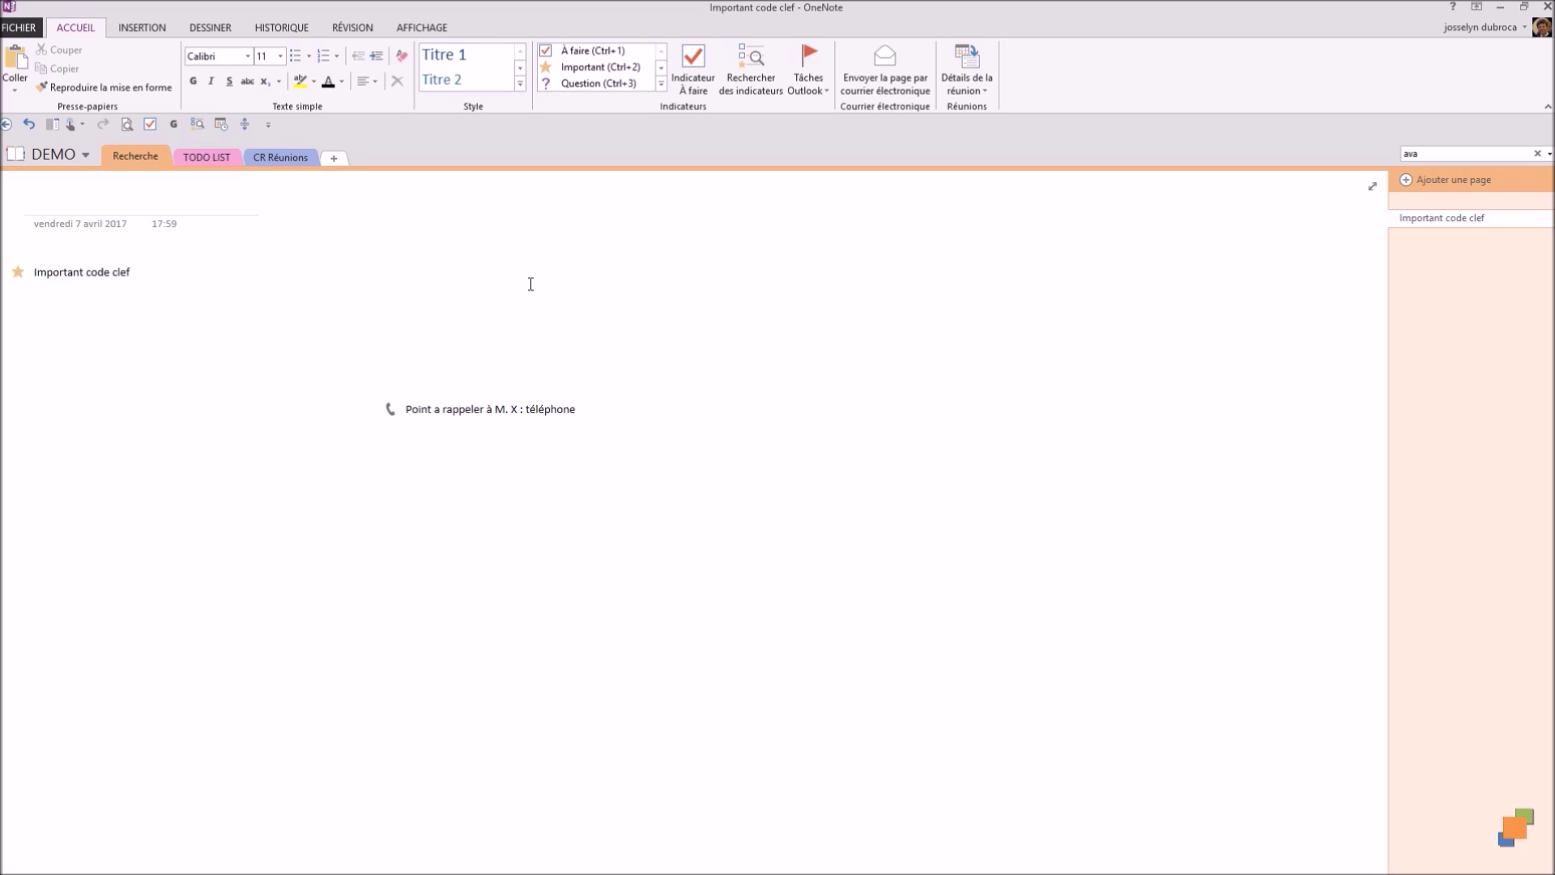
left_click(531, 283)
key("ctrl+v")
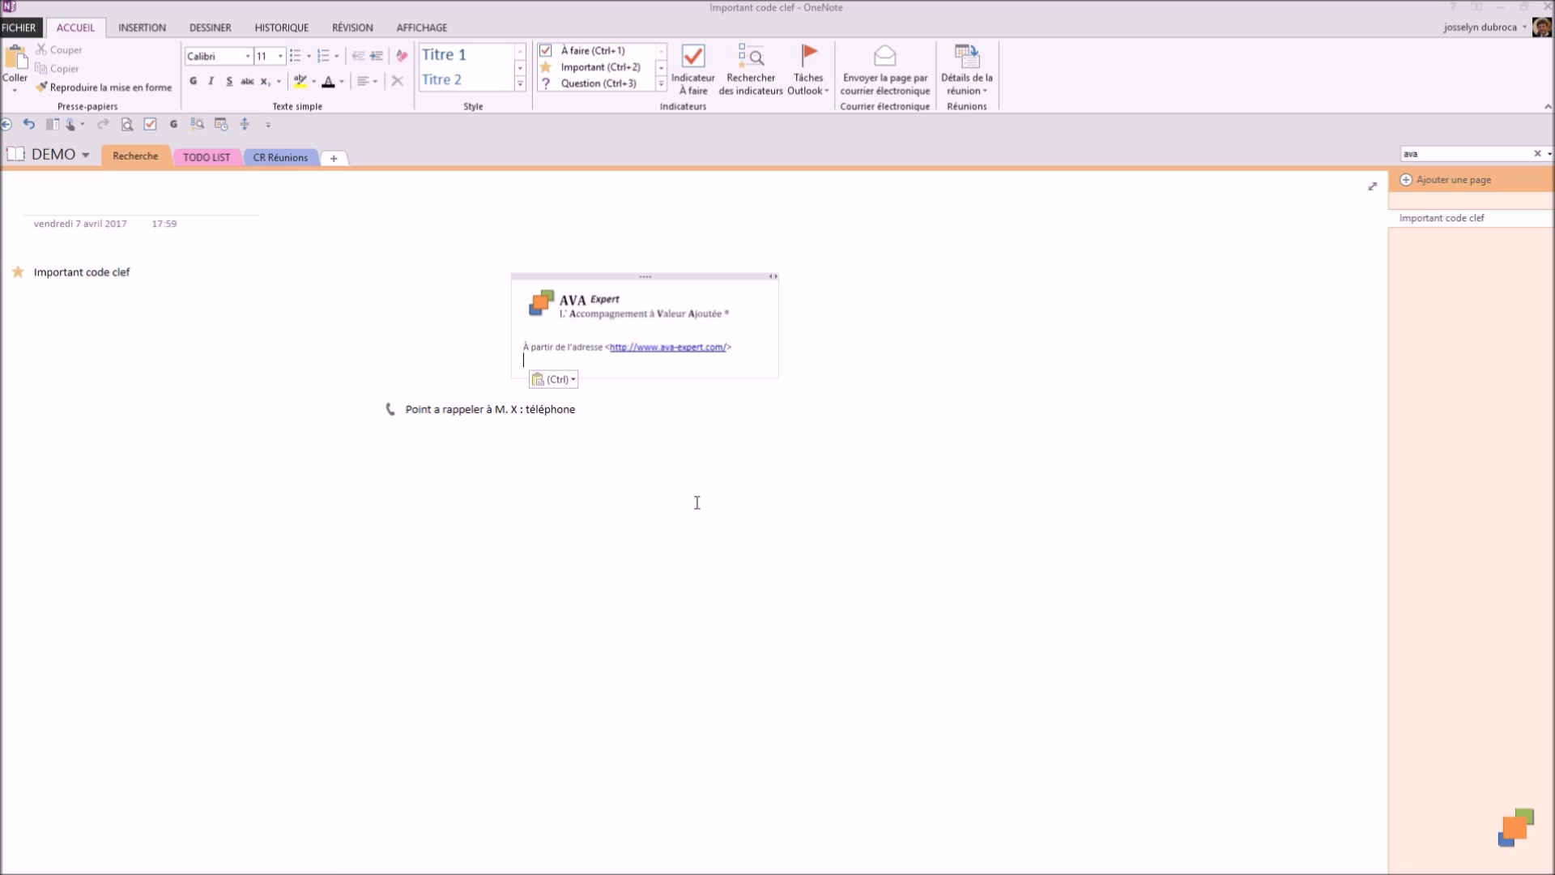
left_click(614, 309)
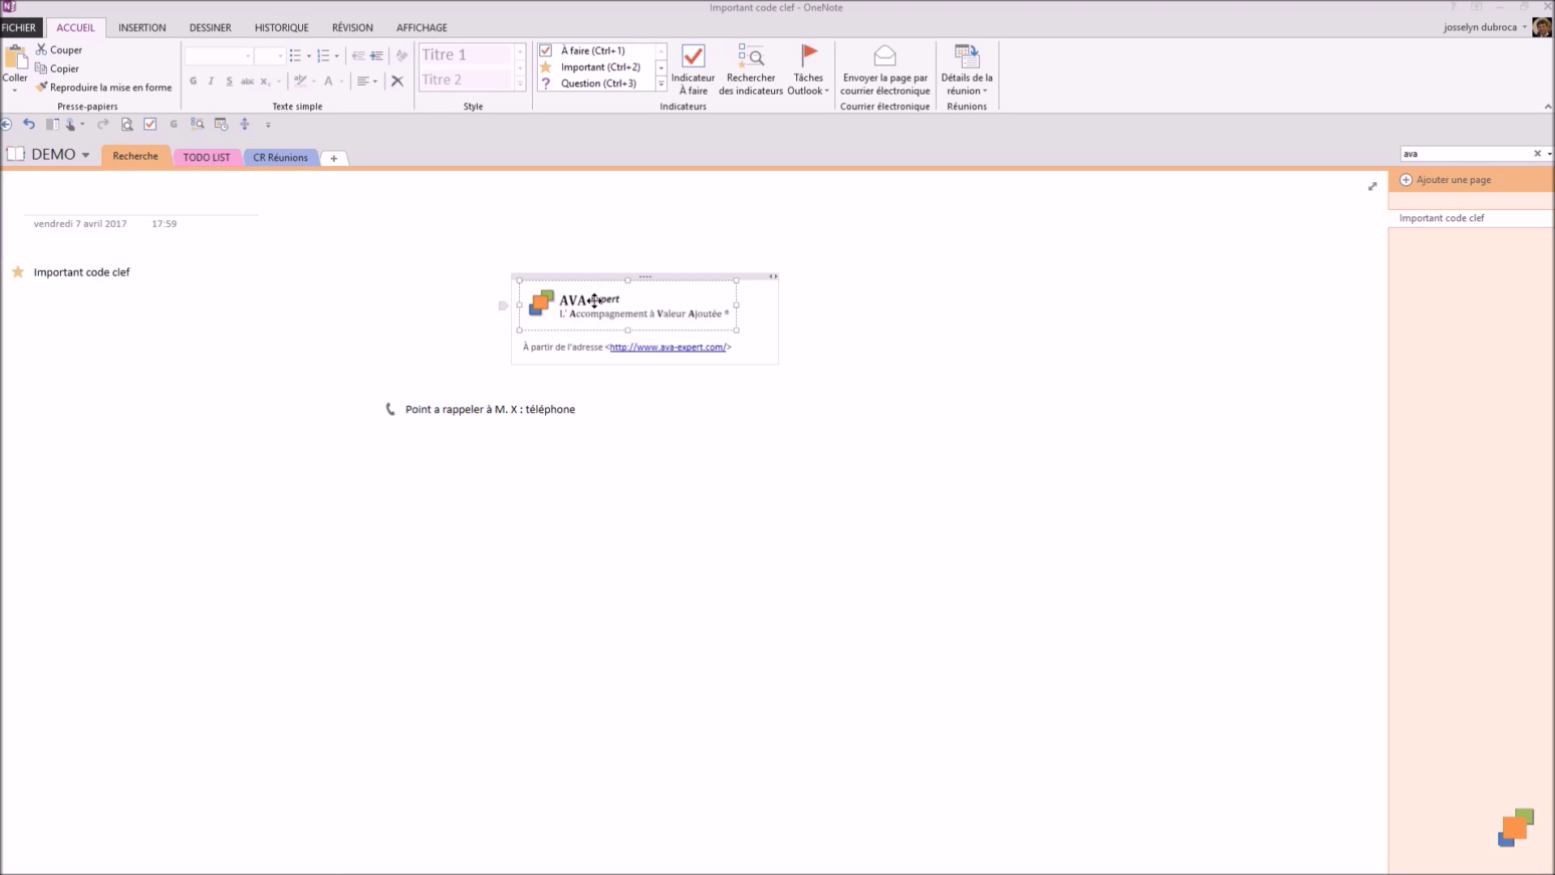
left_click_drag(621, 309, 608, 261)
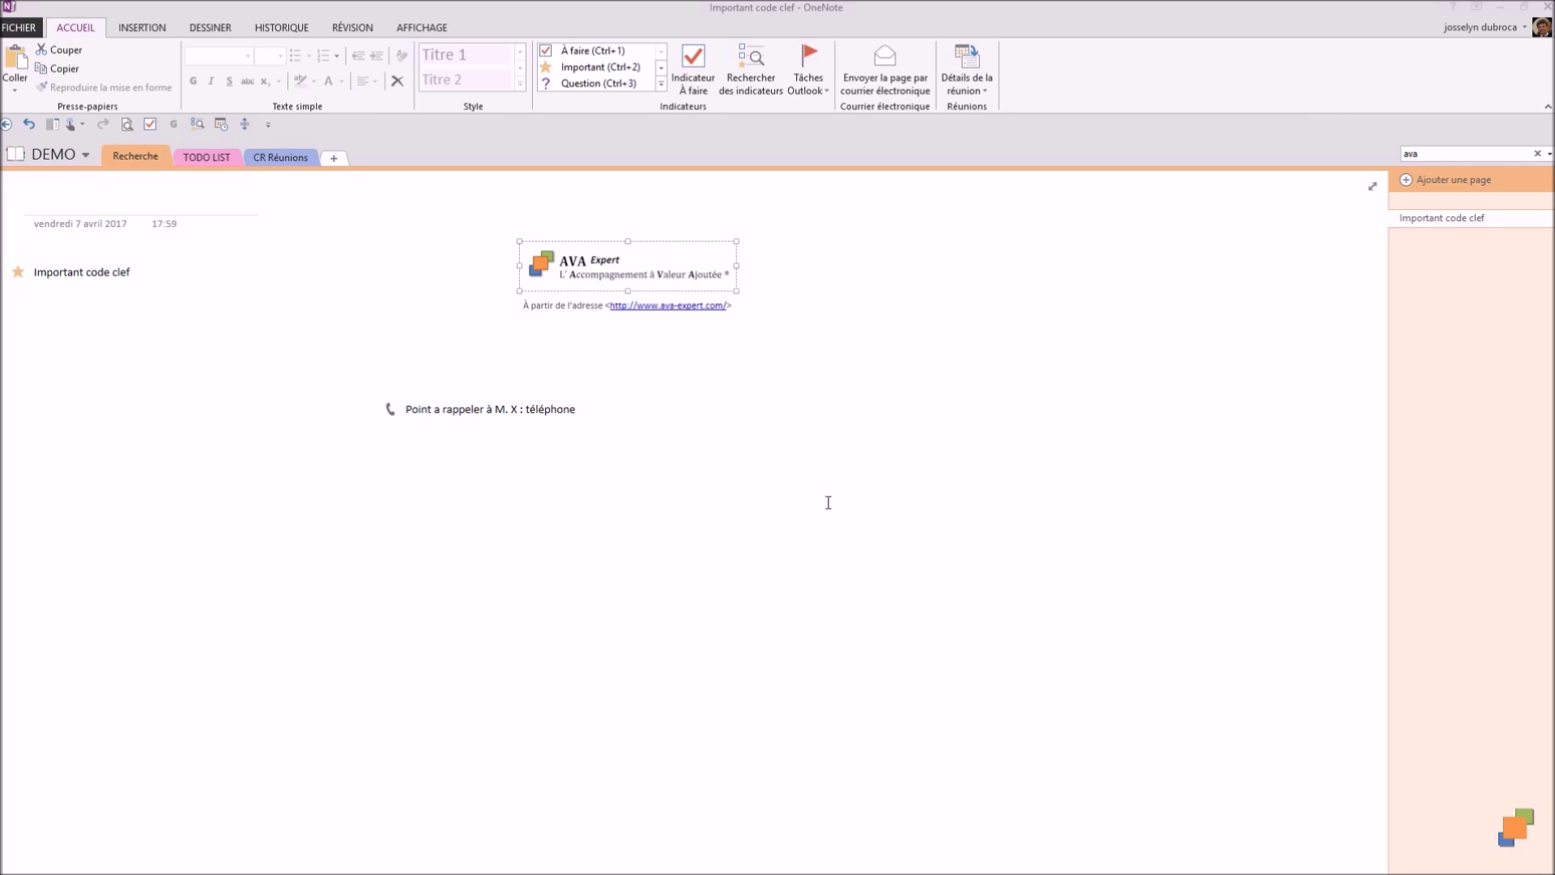
Step: Copy the text contained in the AVA Expert logo image and paste it as a separate note beside the logo
right_click(624, 268)
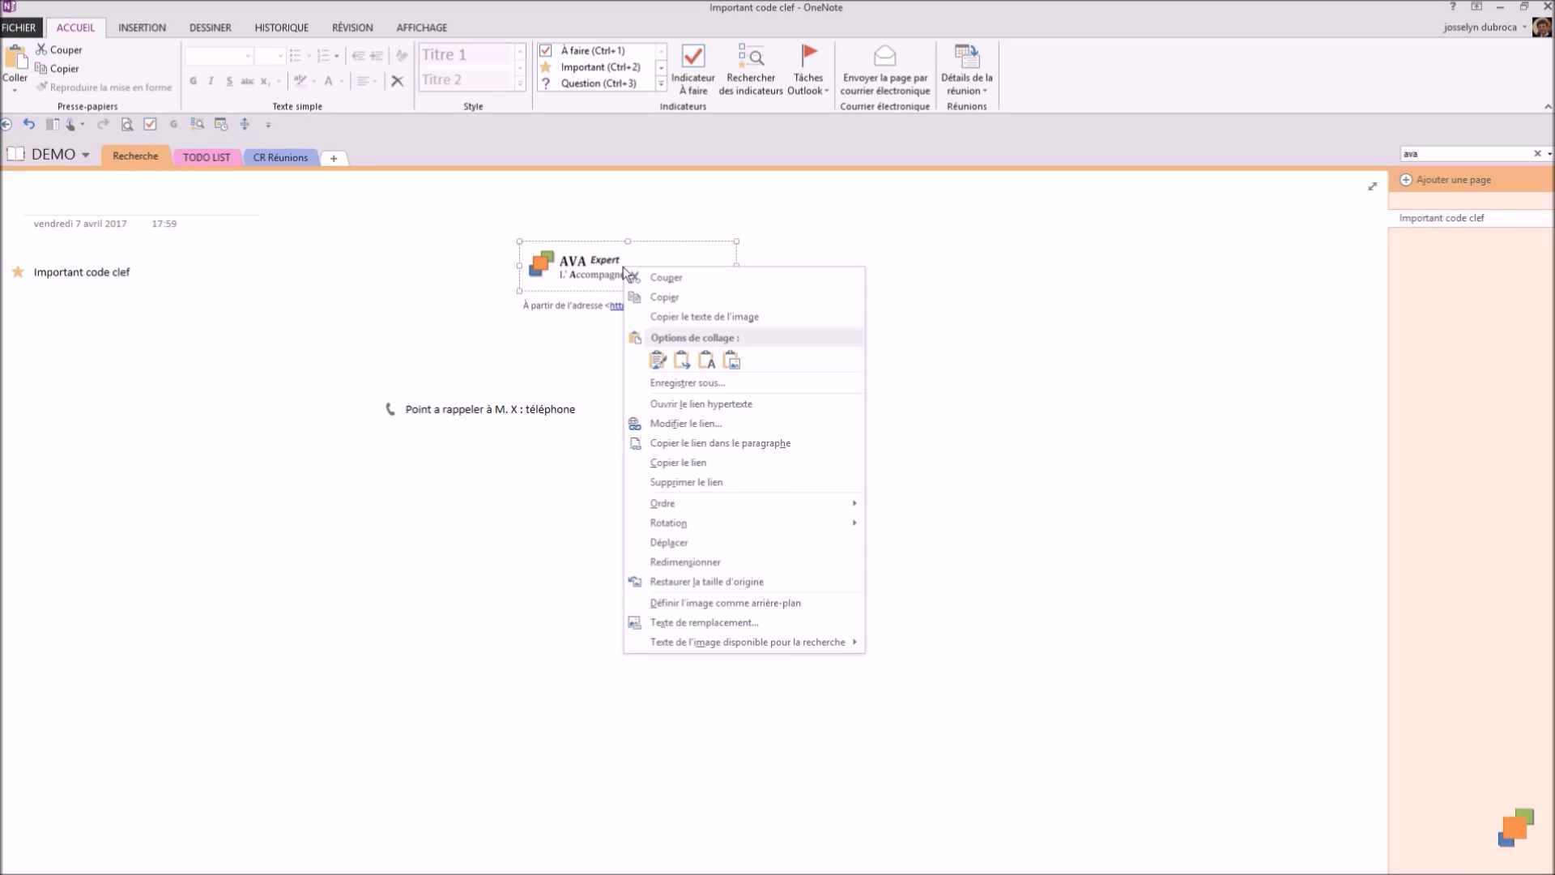
left_click(664, 297)
left_click(917, 274)
key("ctrl+v")
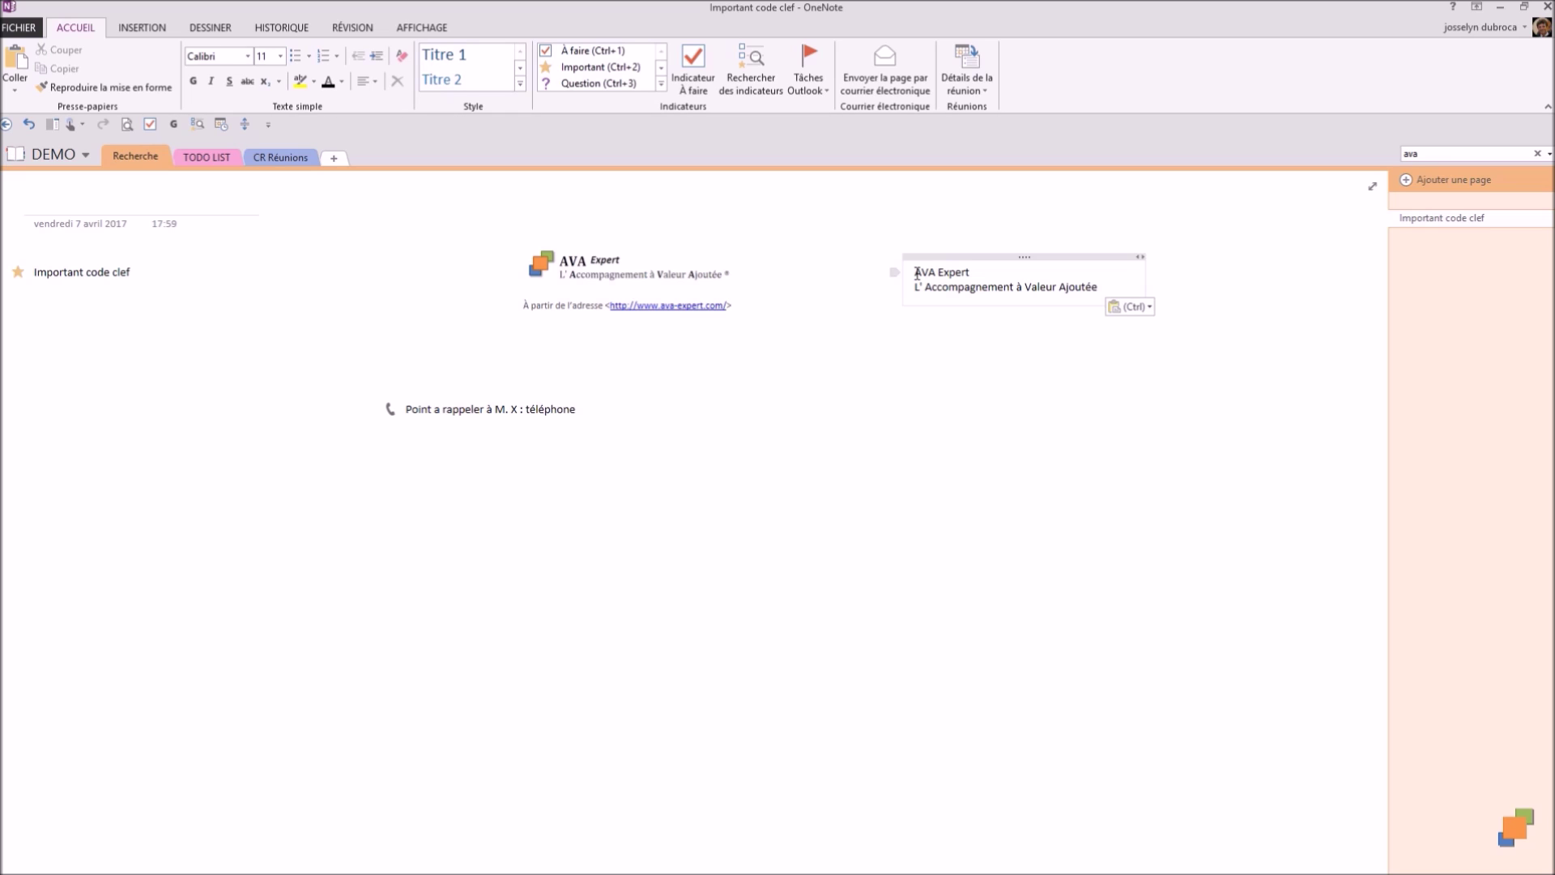
Step: Copy "AVA Expert" from the extracted logo text and paste it as a new note beside the telephone reminder
left_click_drag(1100, 287, 919, 272)
key("ctrl+c")
left_click(842, 413)
key("ctrl+v")
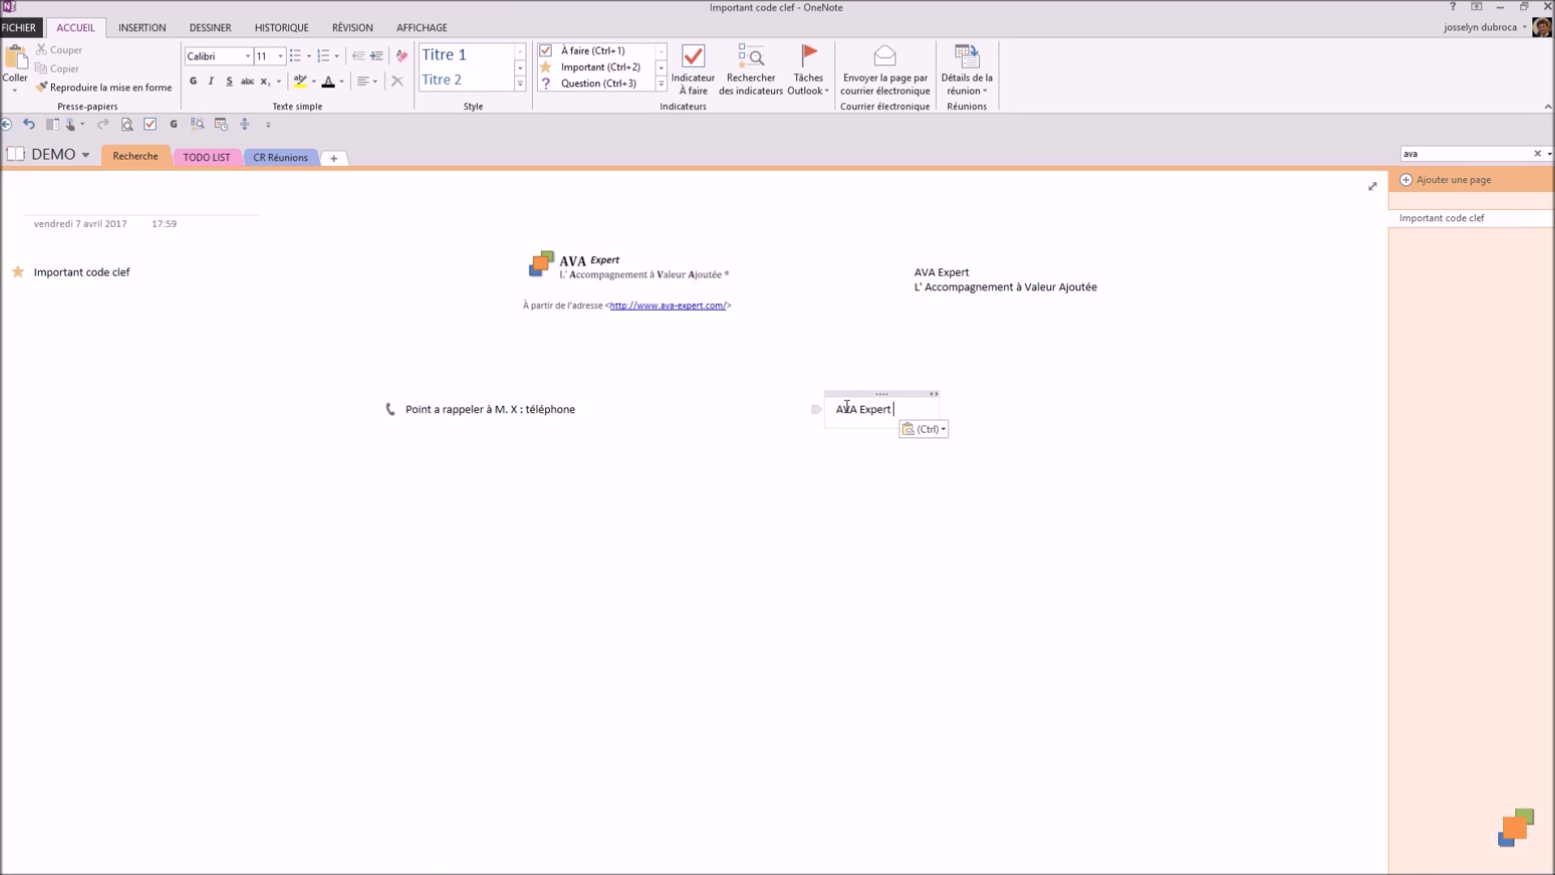
Step: Search the notebook for "AVA" and go to the match on the Important code clef page
left_click(1456, 154)
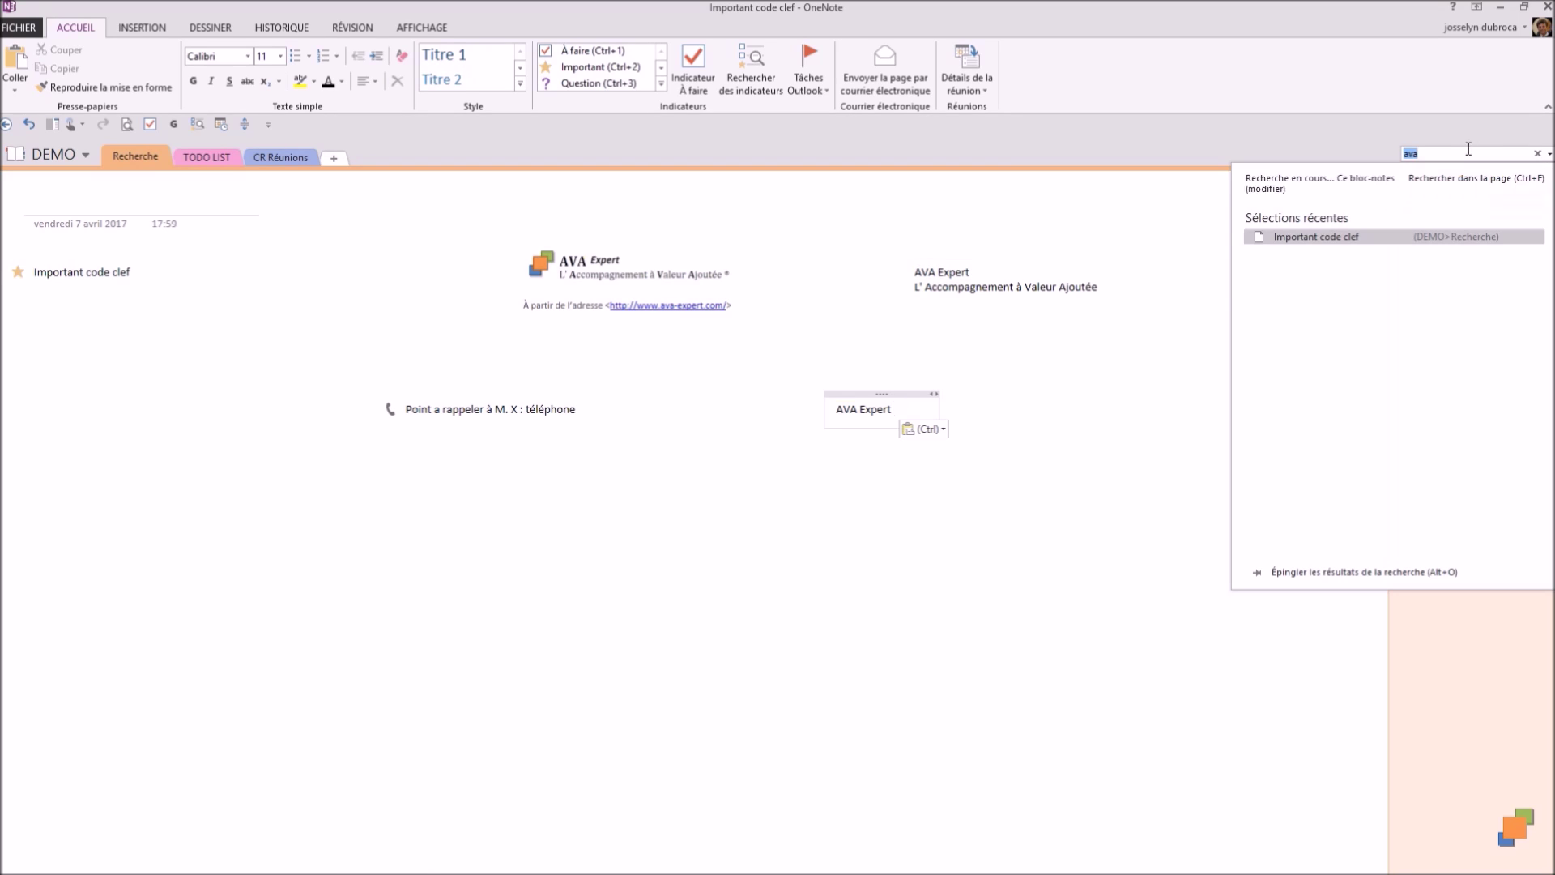
type("AVA")
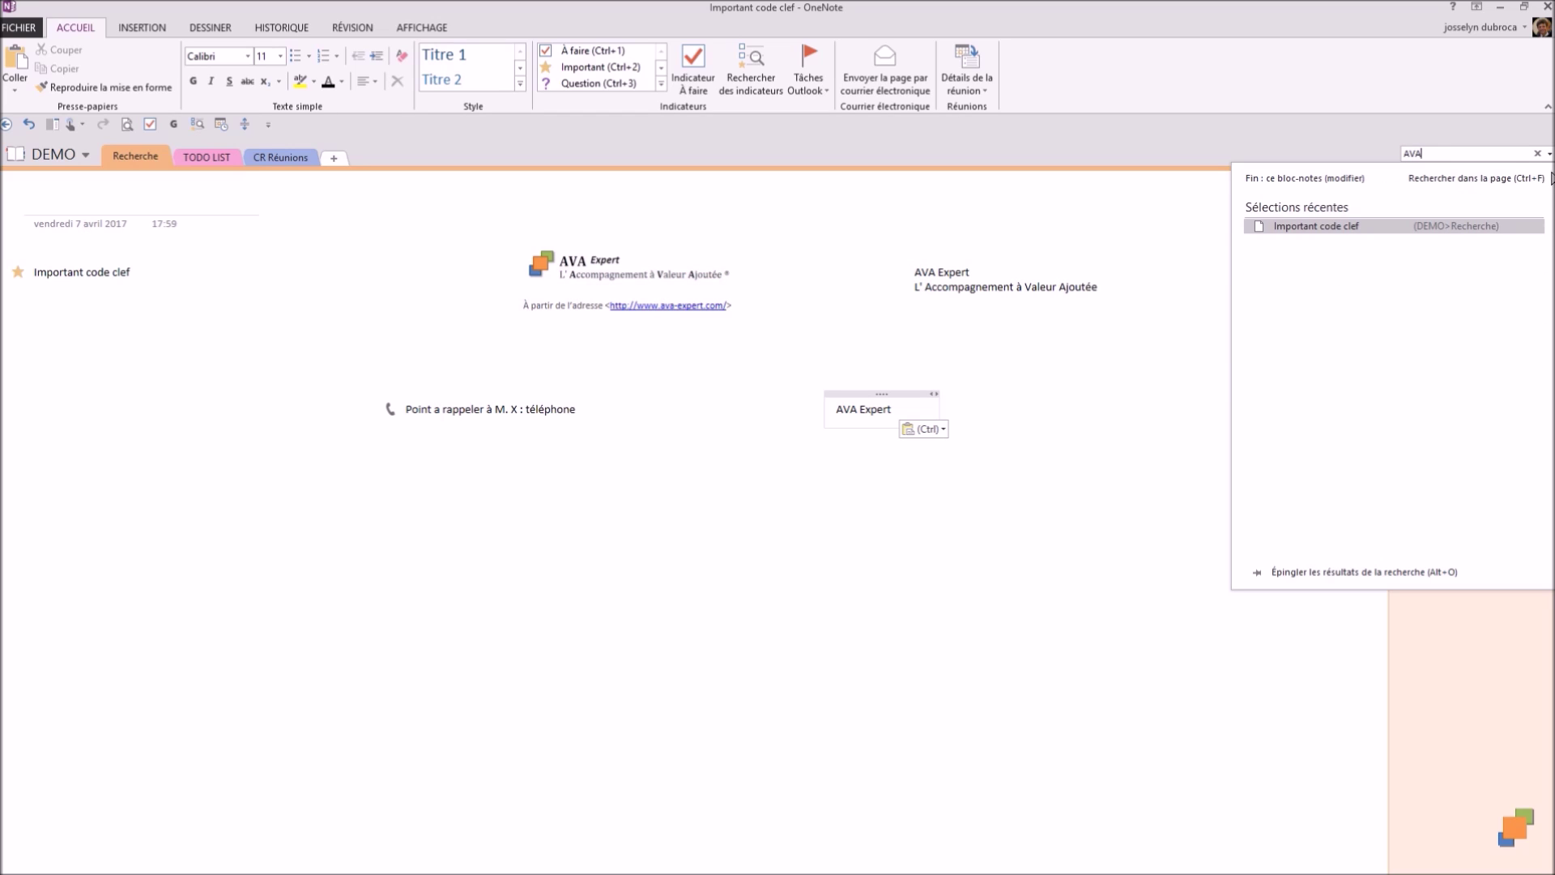
key("Return")
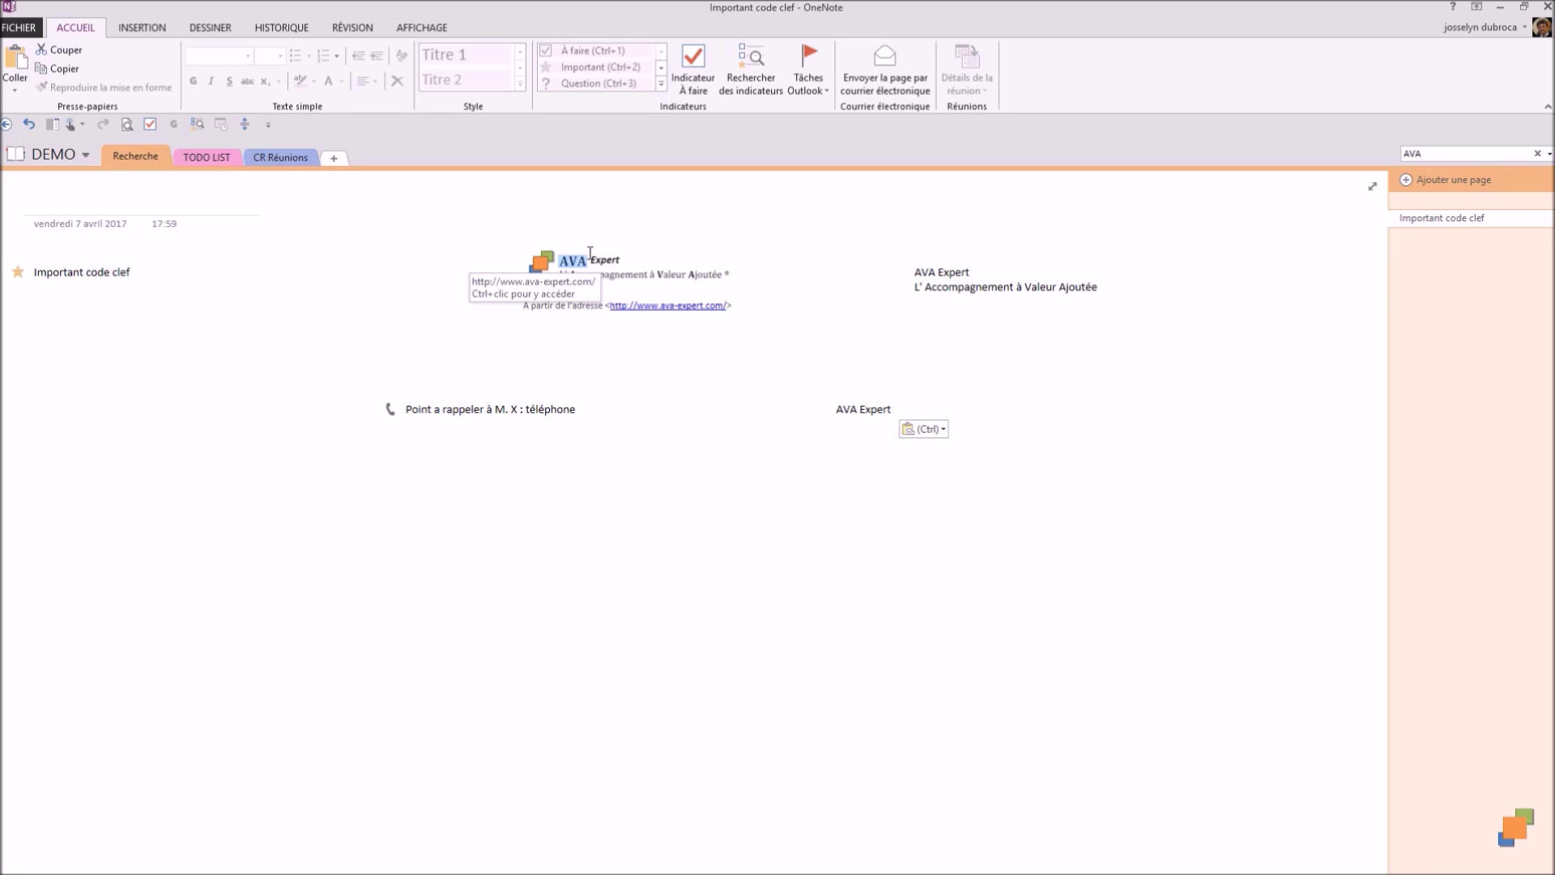
left_click(656, 558)
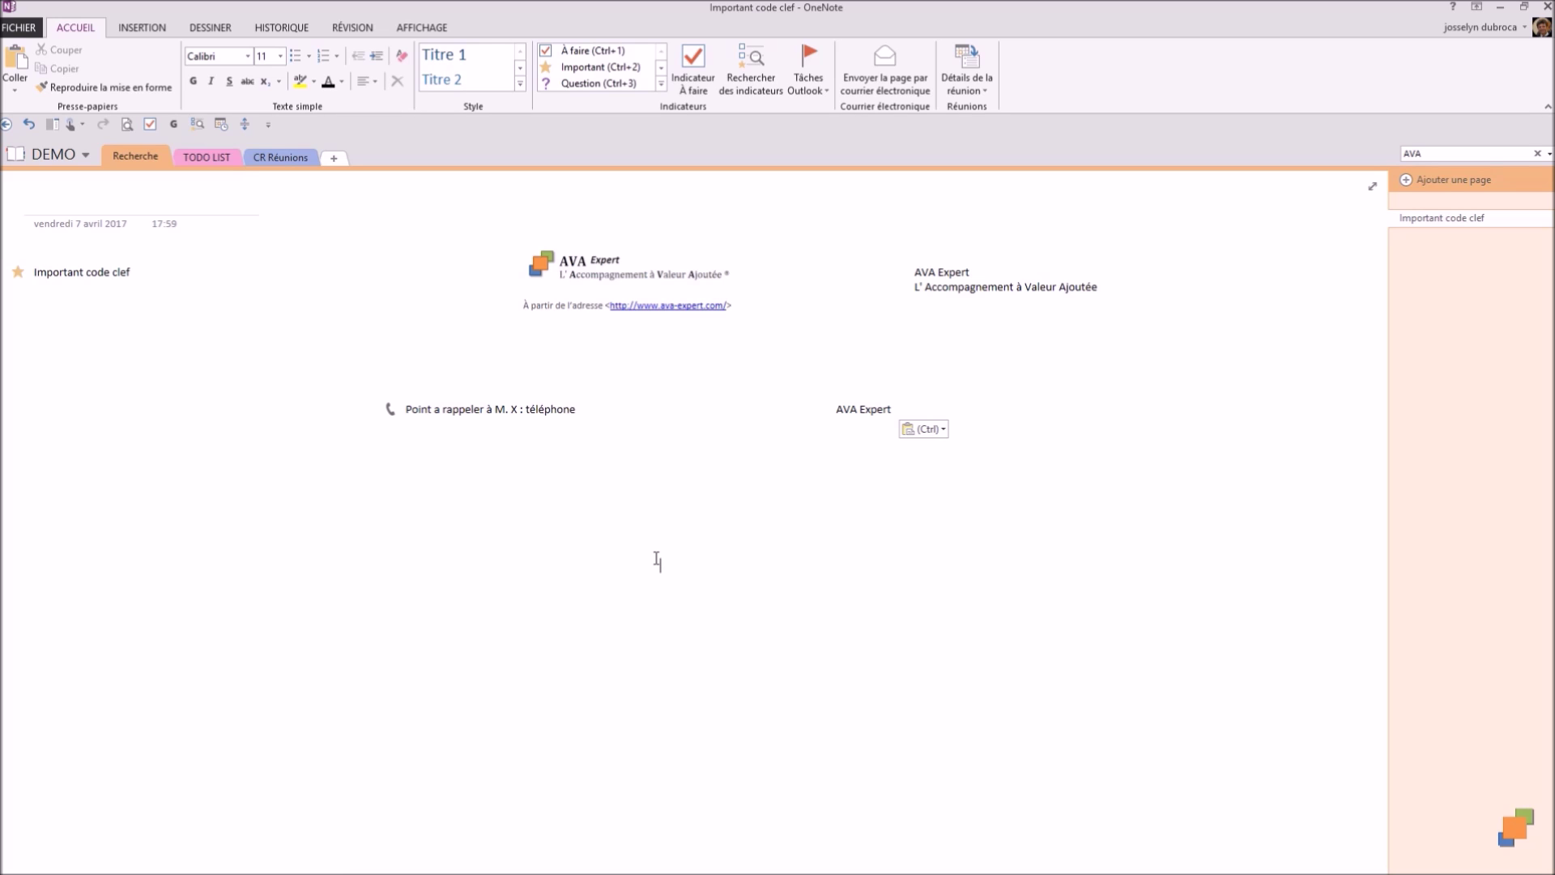
Step: Review the audio recording command and the option for searching words in audio and video recordings, leaving the settings as they are
left_click(166, 26)
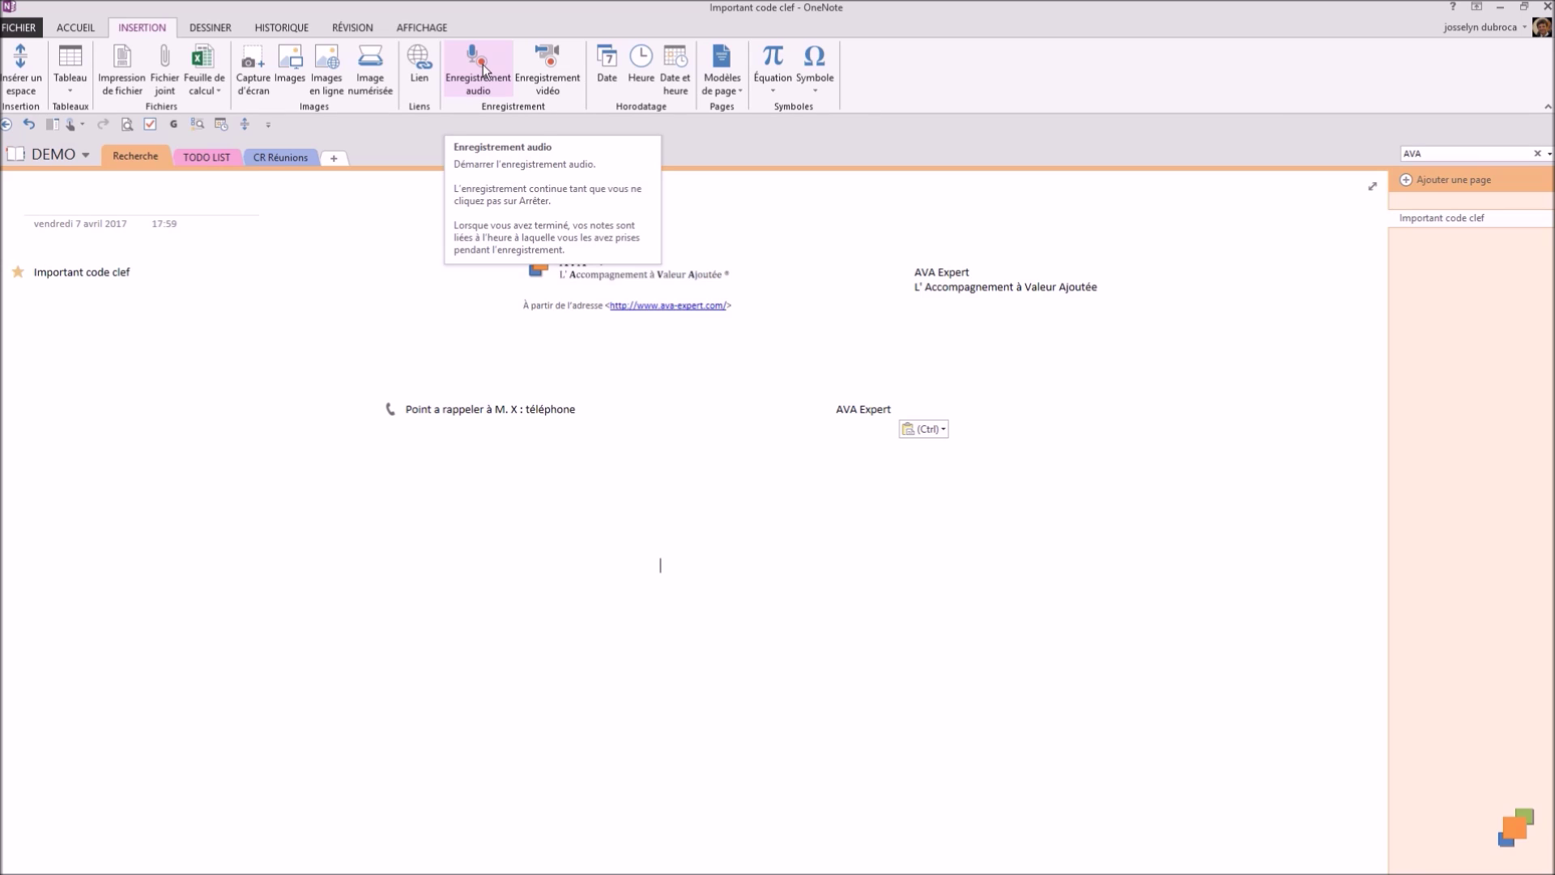
left_click(14, 29)
left_click(45, 336)
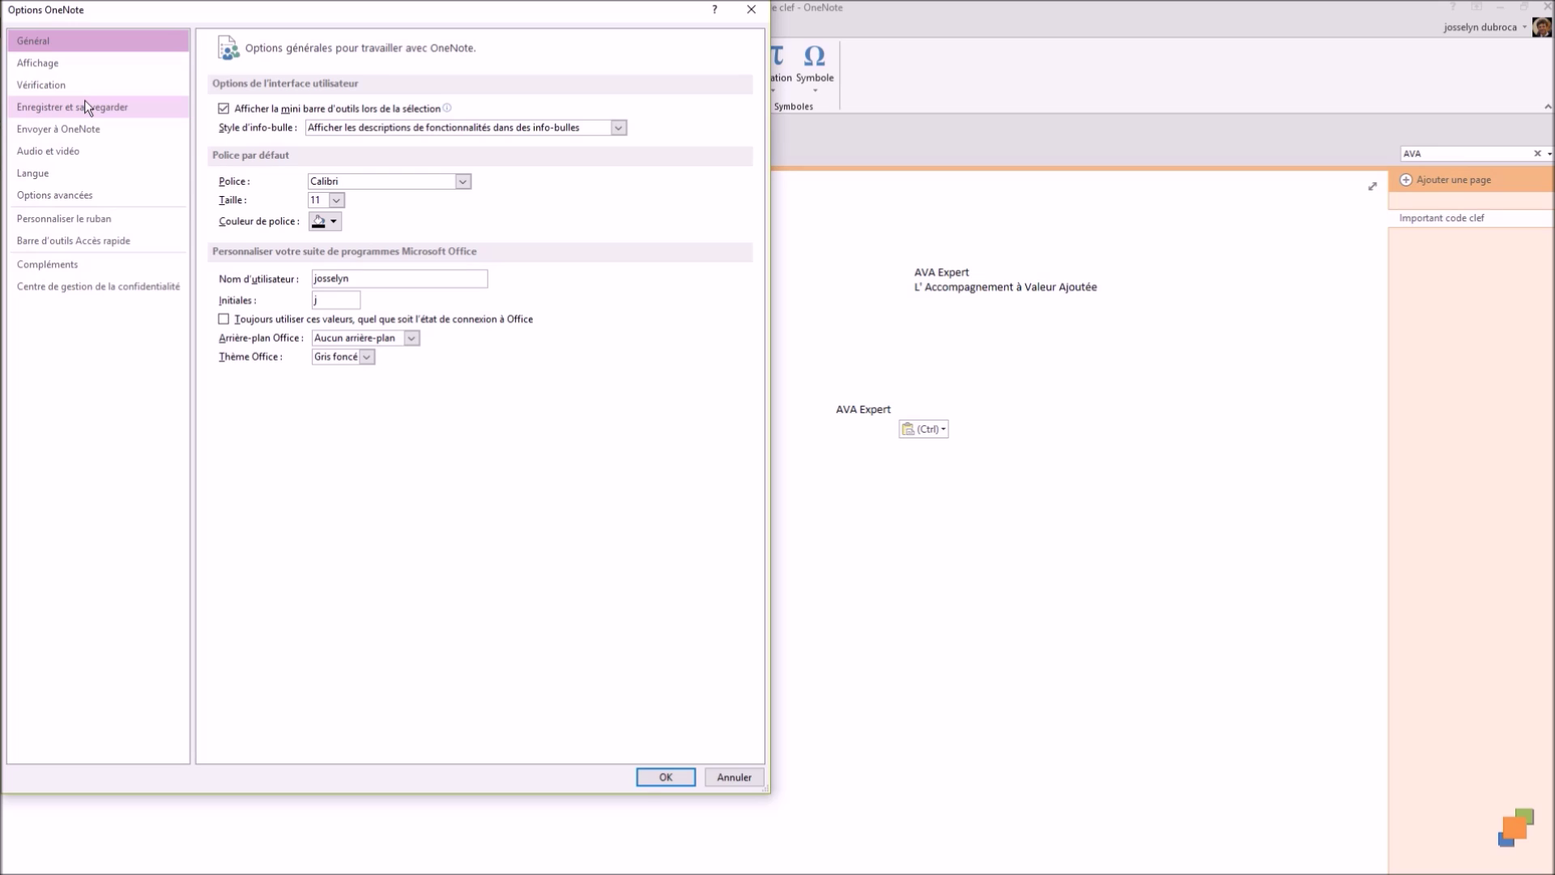
left_click(80, 150)
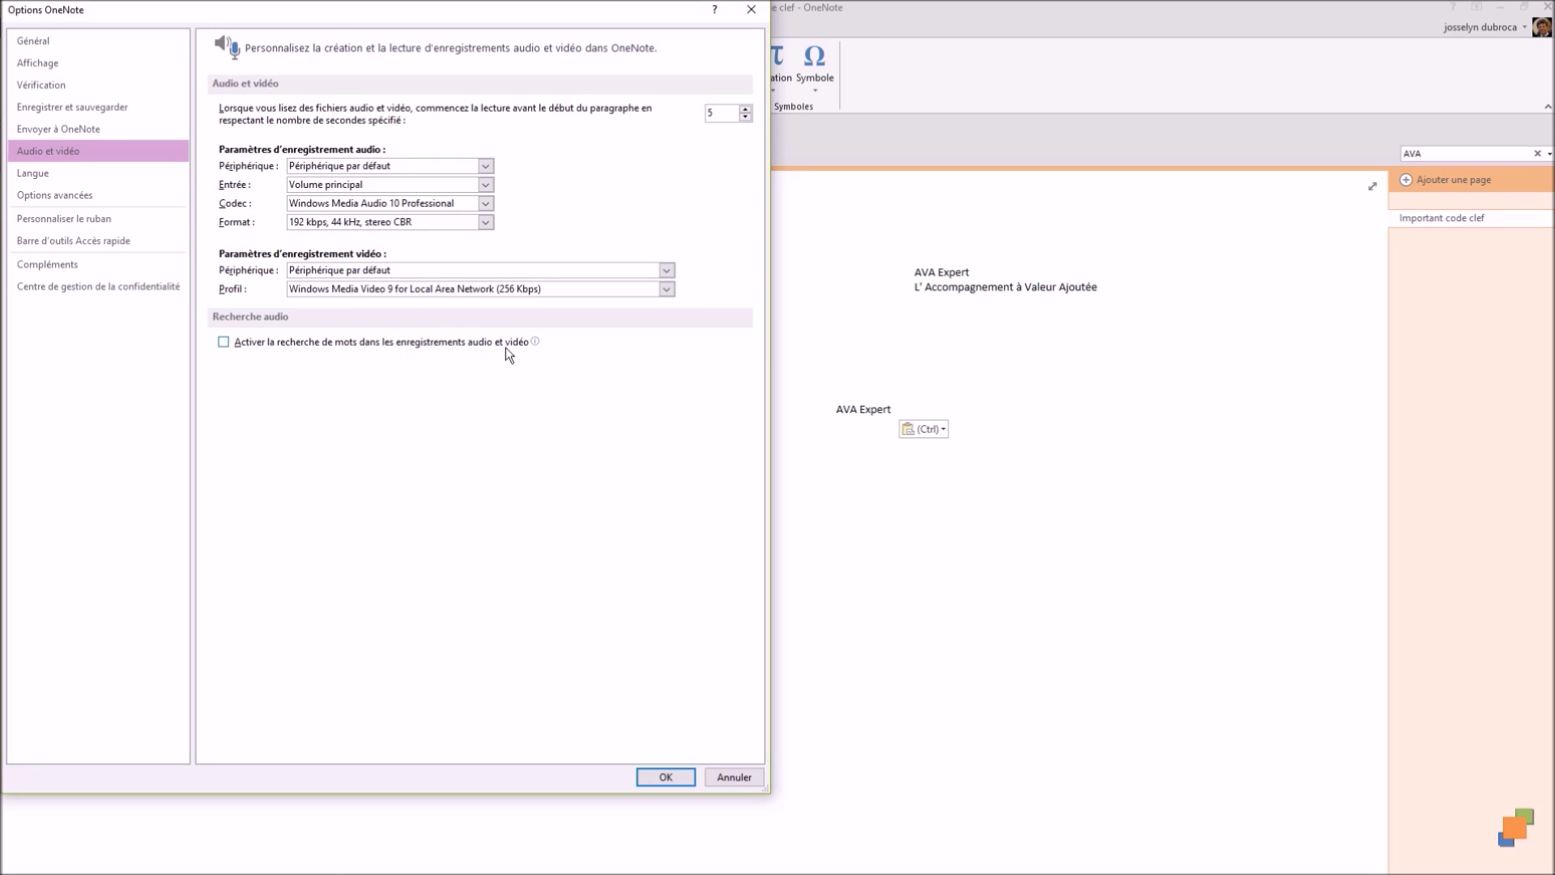
mouse_move(536, 340)
left_click(733, 780)
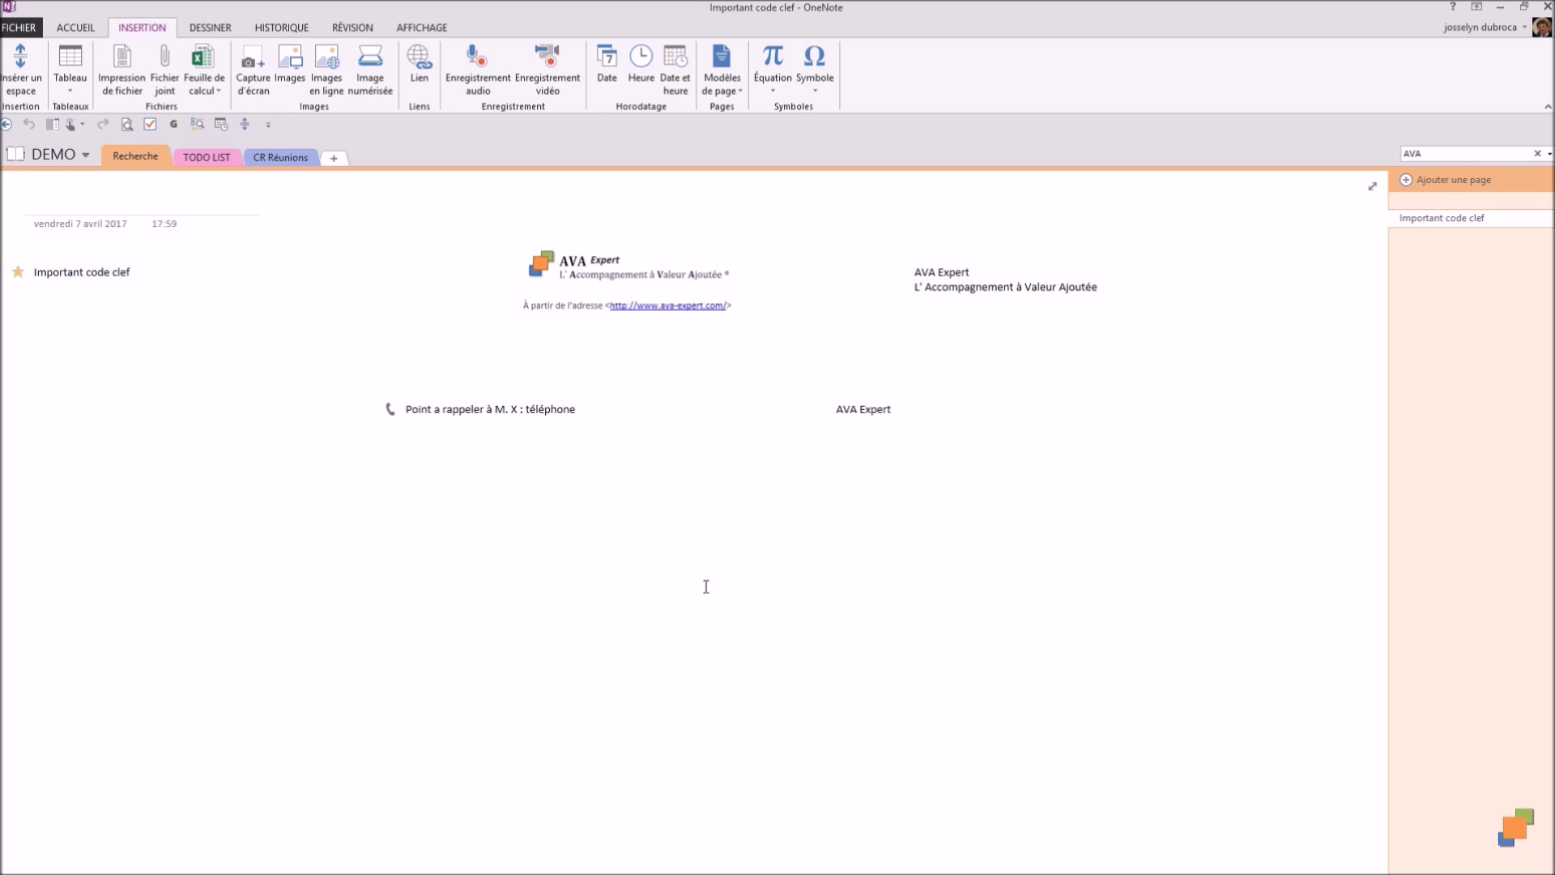
Step: Bring the ava-expert.com page in Internet Explorer behind OneNote, and dock the OneNote window to the desktop beside it
key("alt+Tab")
key("alt+Tab")
key("alt+Tab")
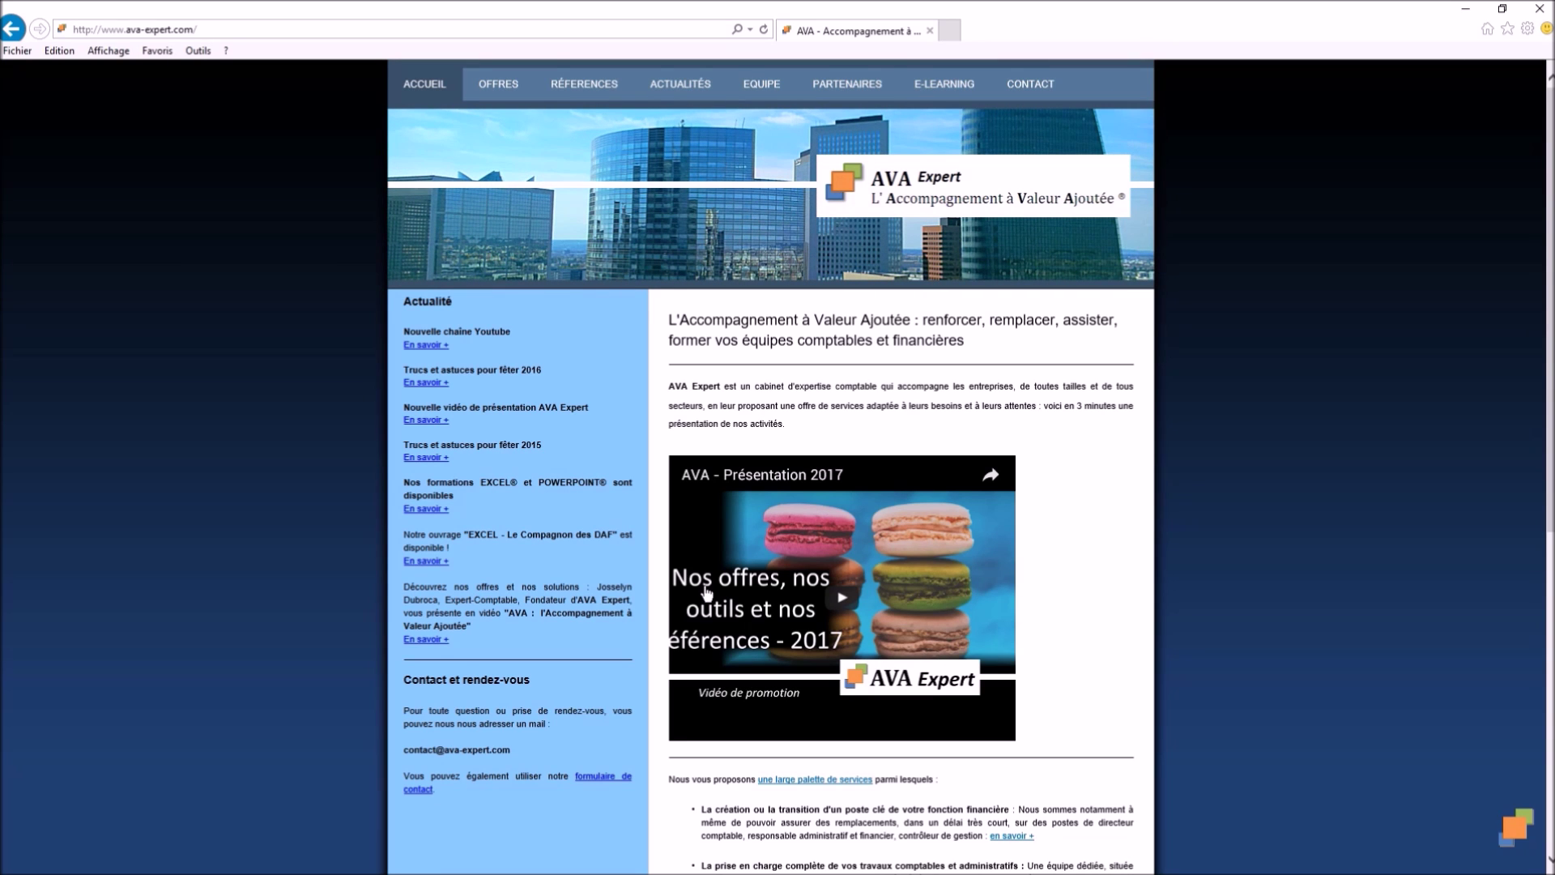
key("alt+Tab")
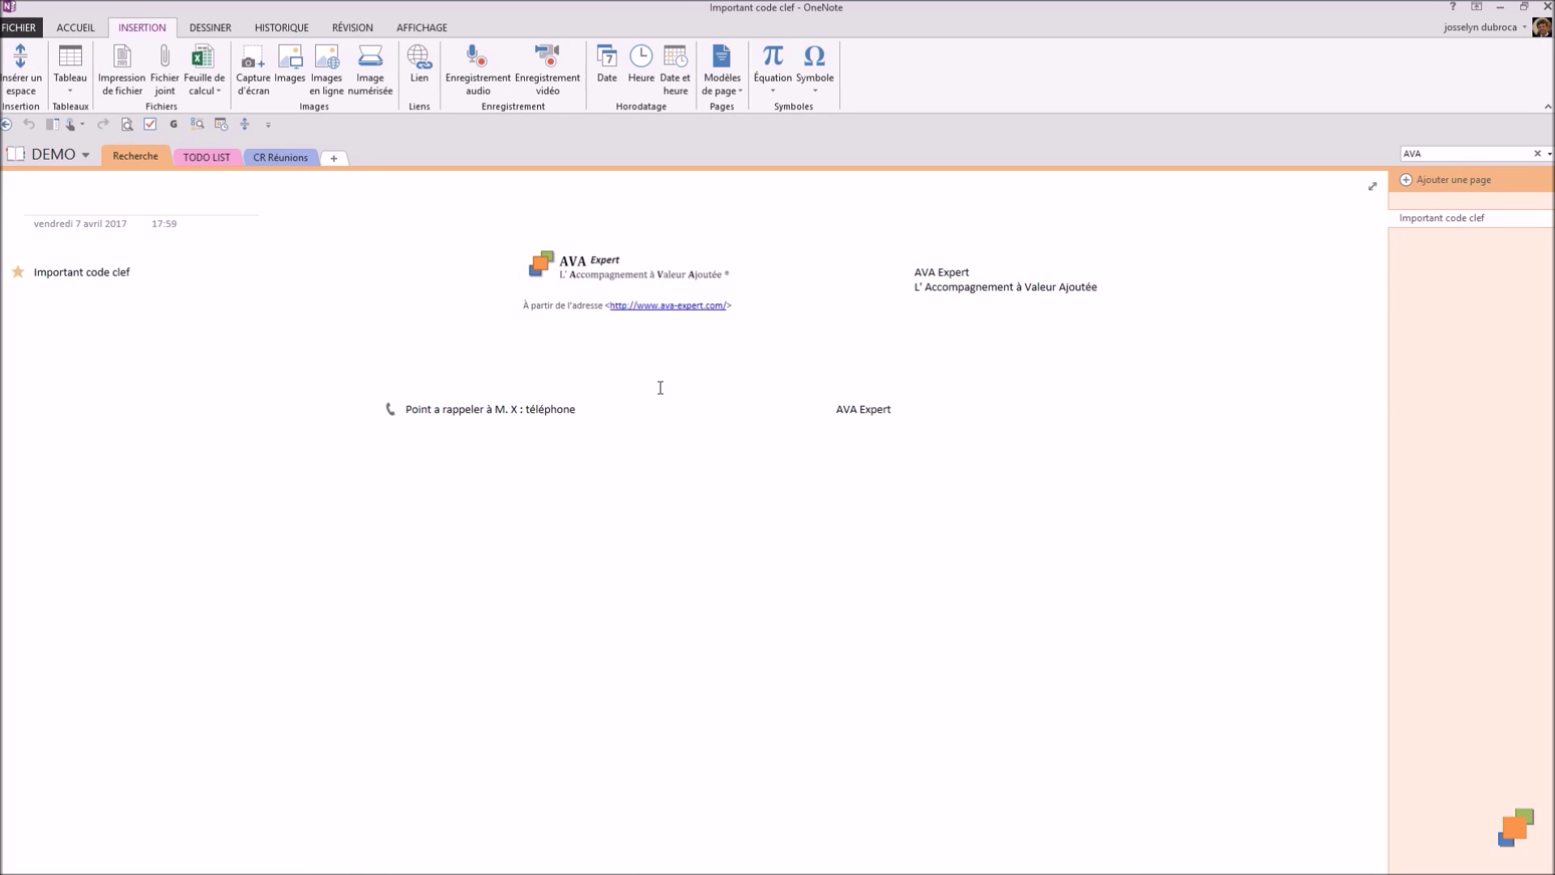
left_click(424, 29)
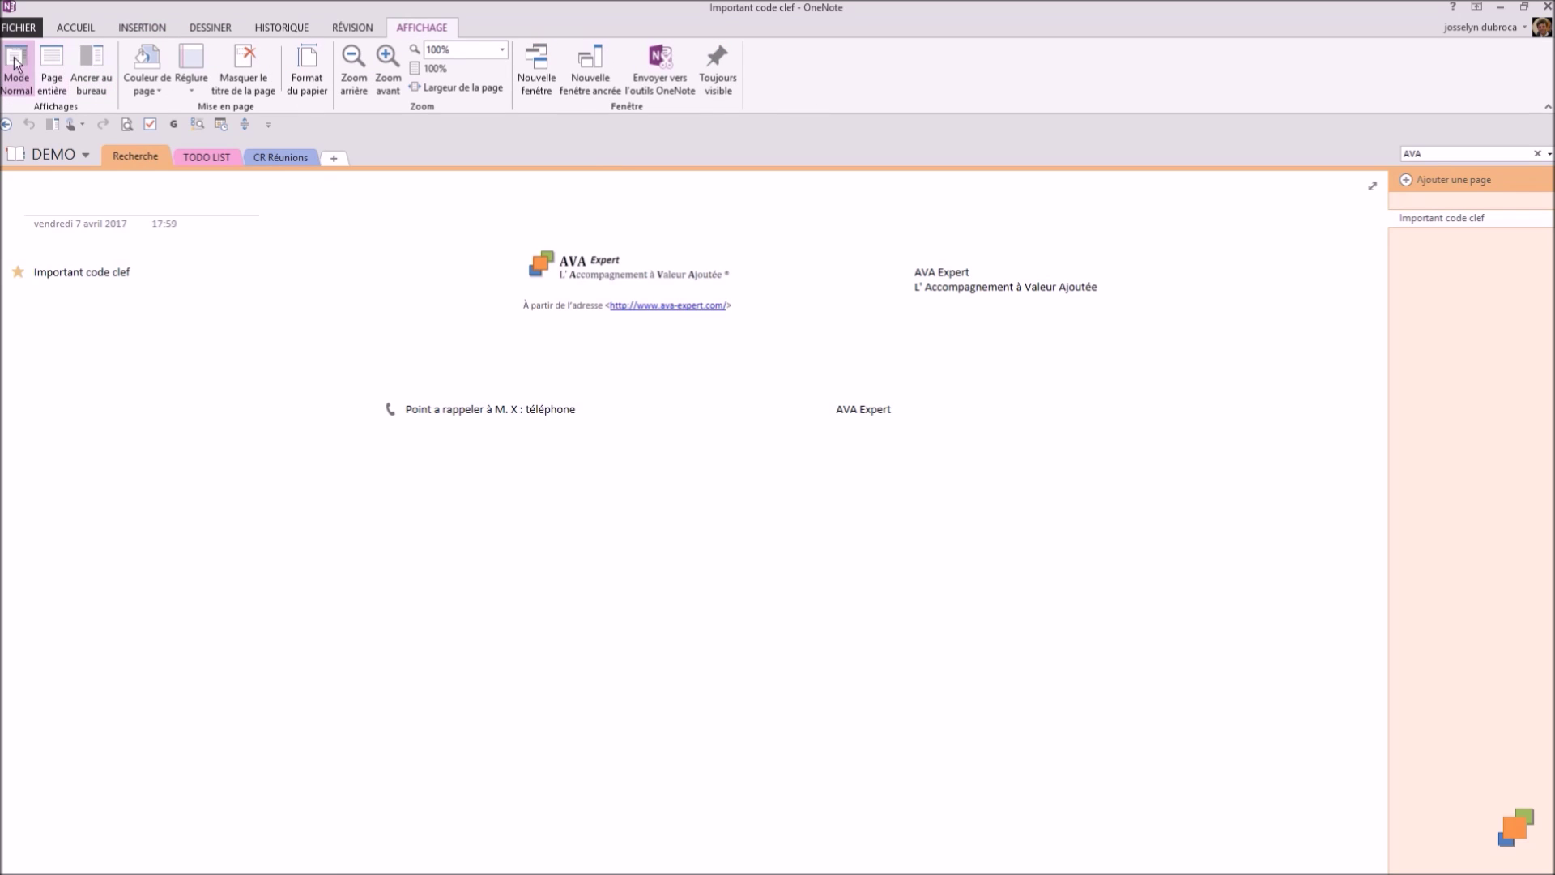
left_click(80, 67)
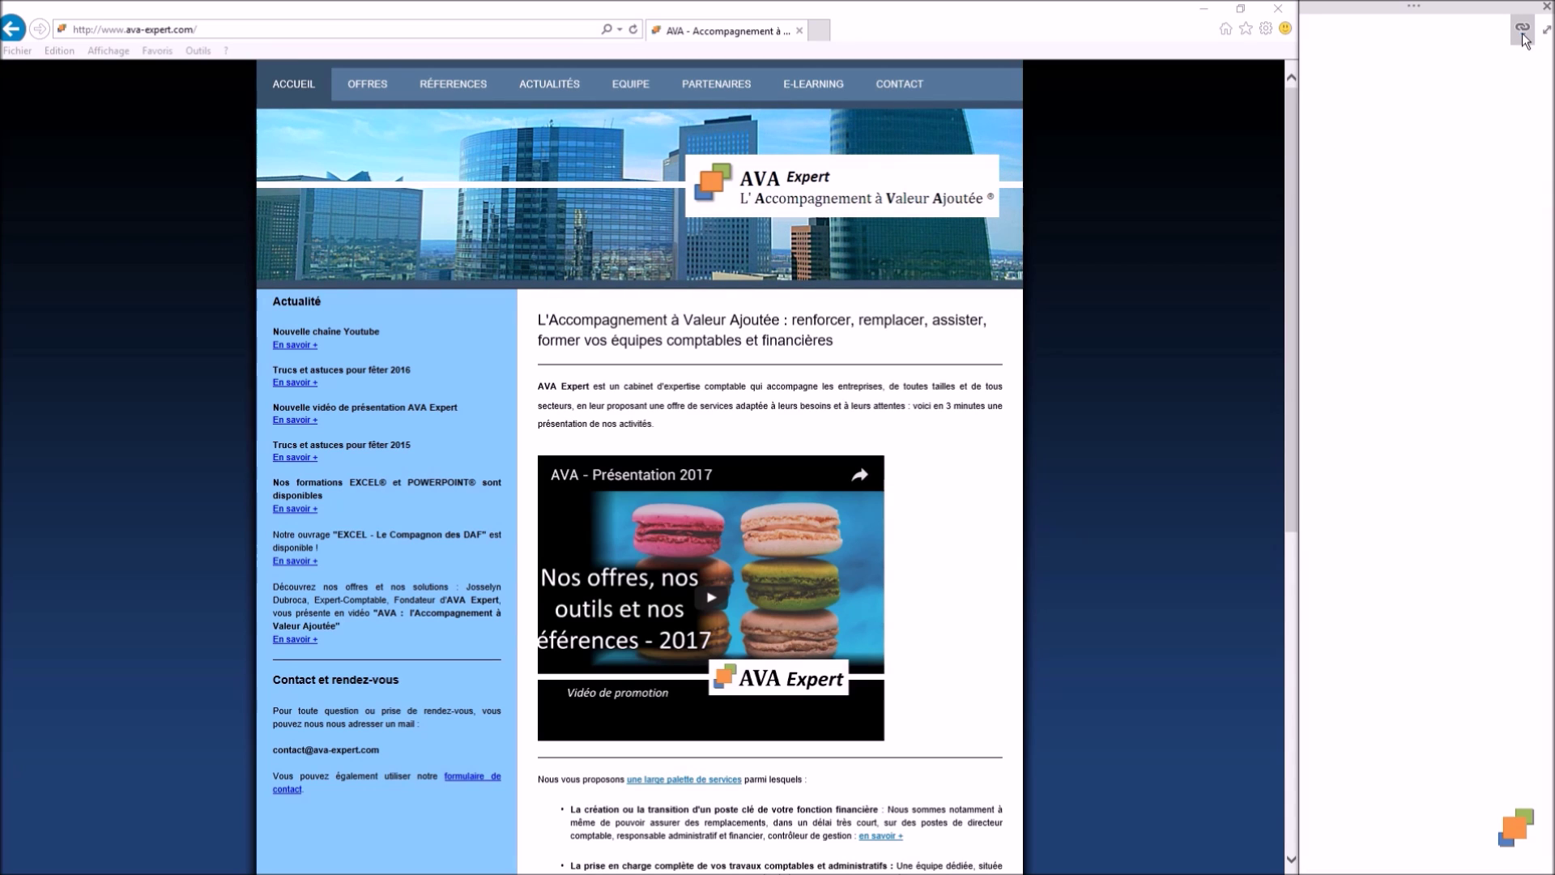
mouse_move(1523, 34)
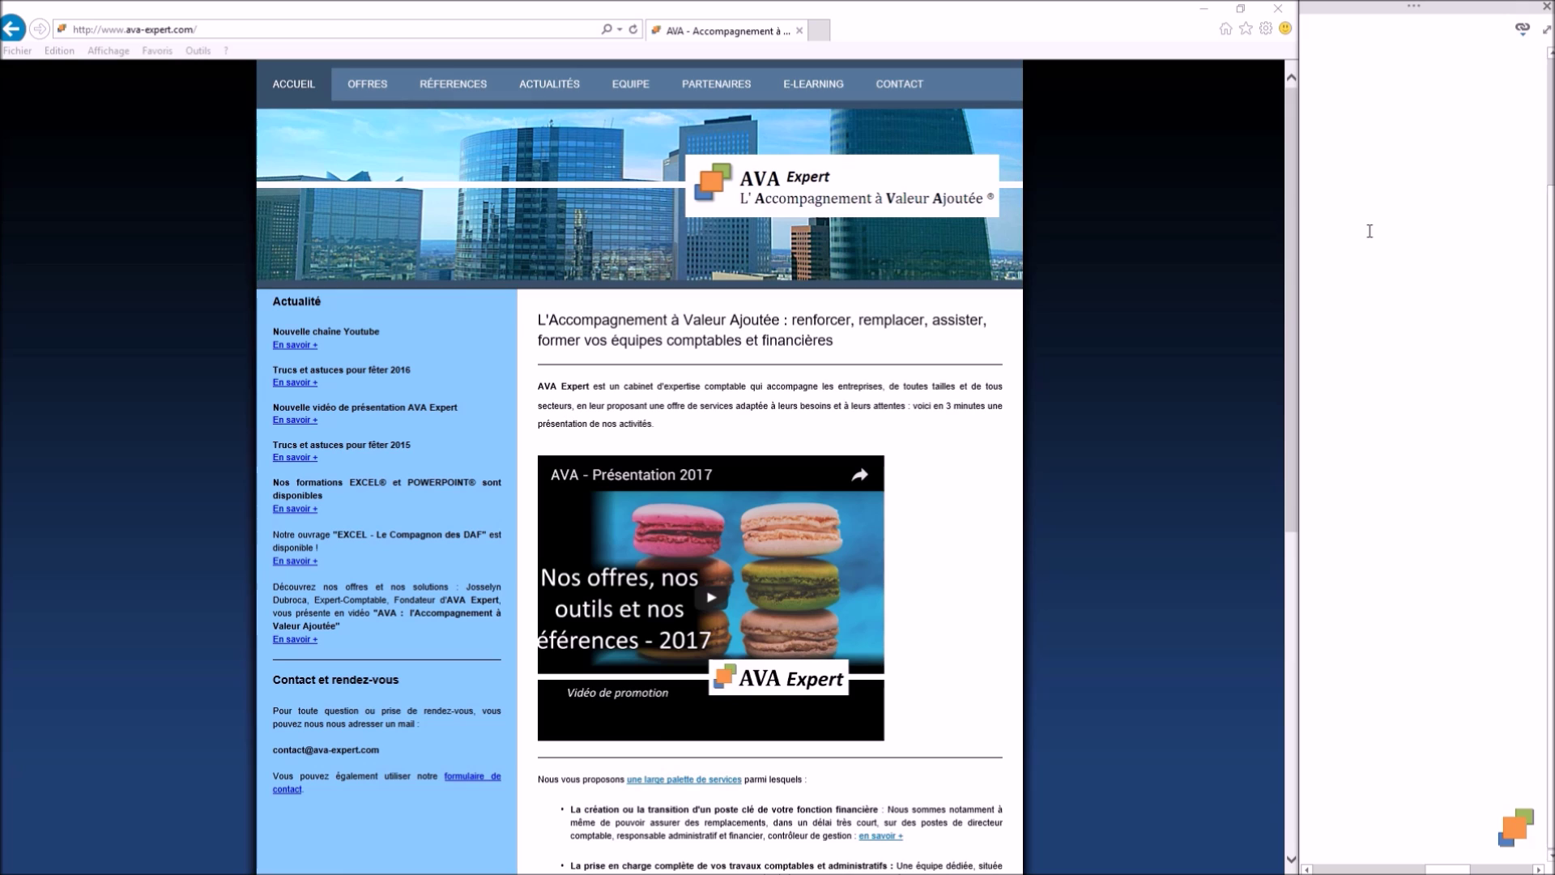
Step: Write the linked note "Site interessant" in the docked page and preview its link to the website
type("site interessa")
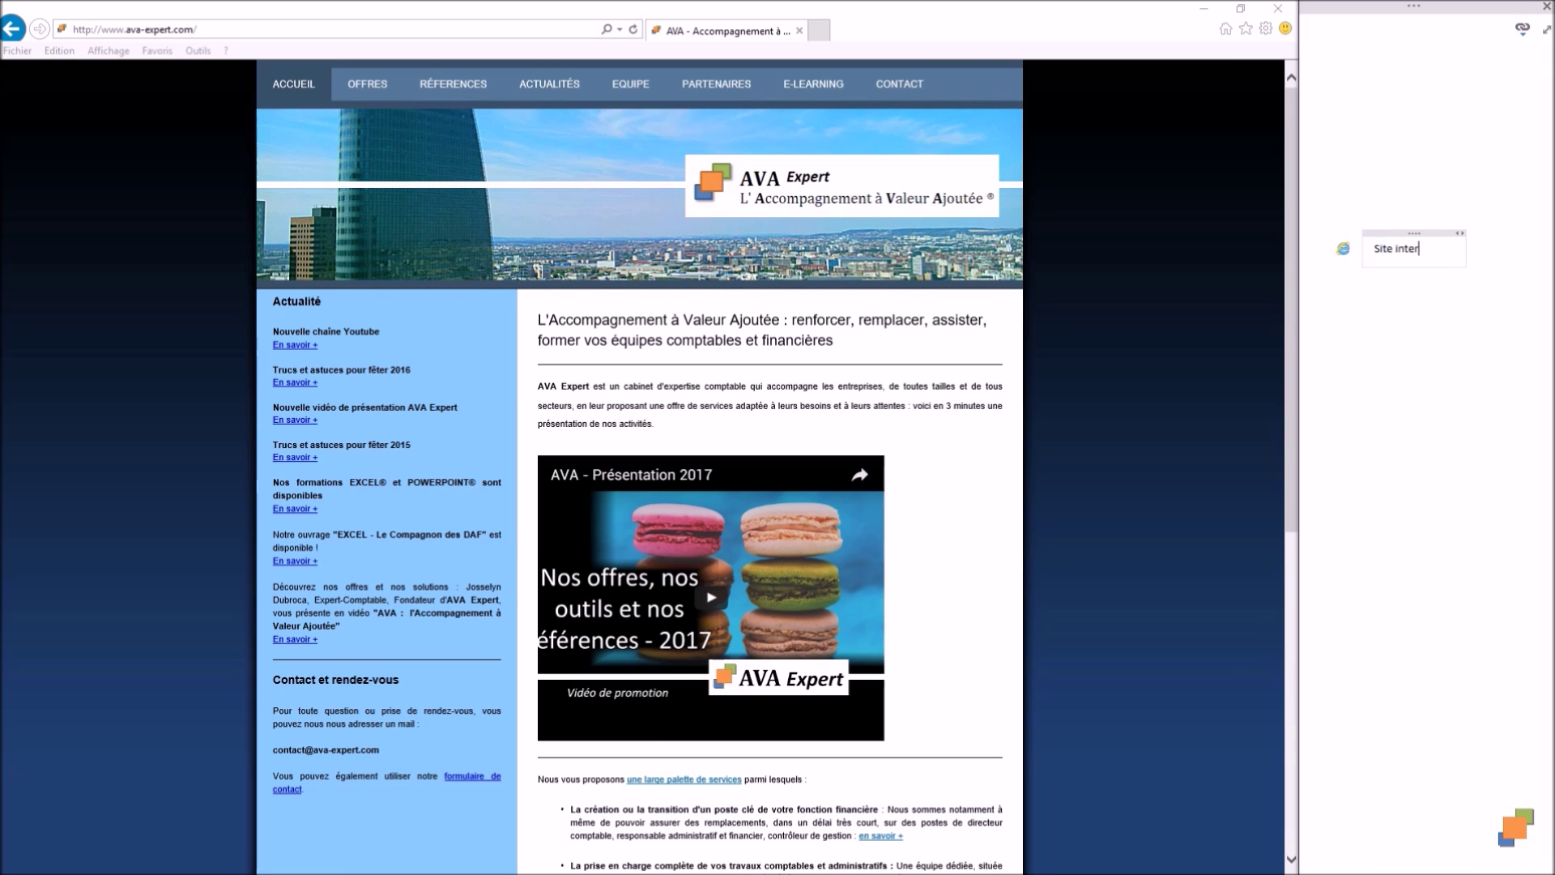
type("nt")
key("Return")
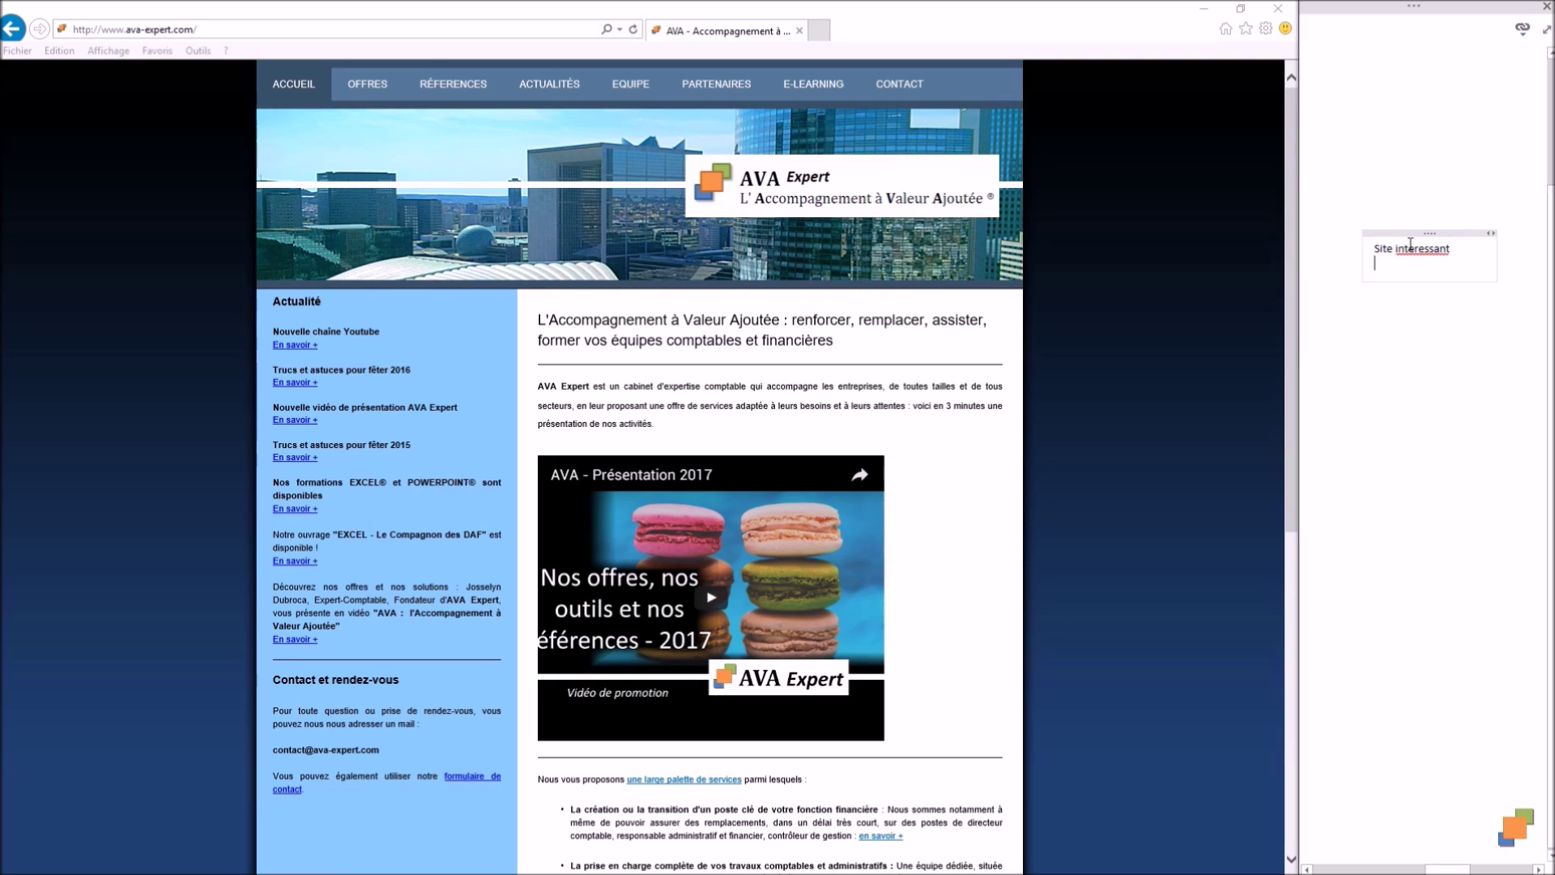
mouse_move(1342, 251)
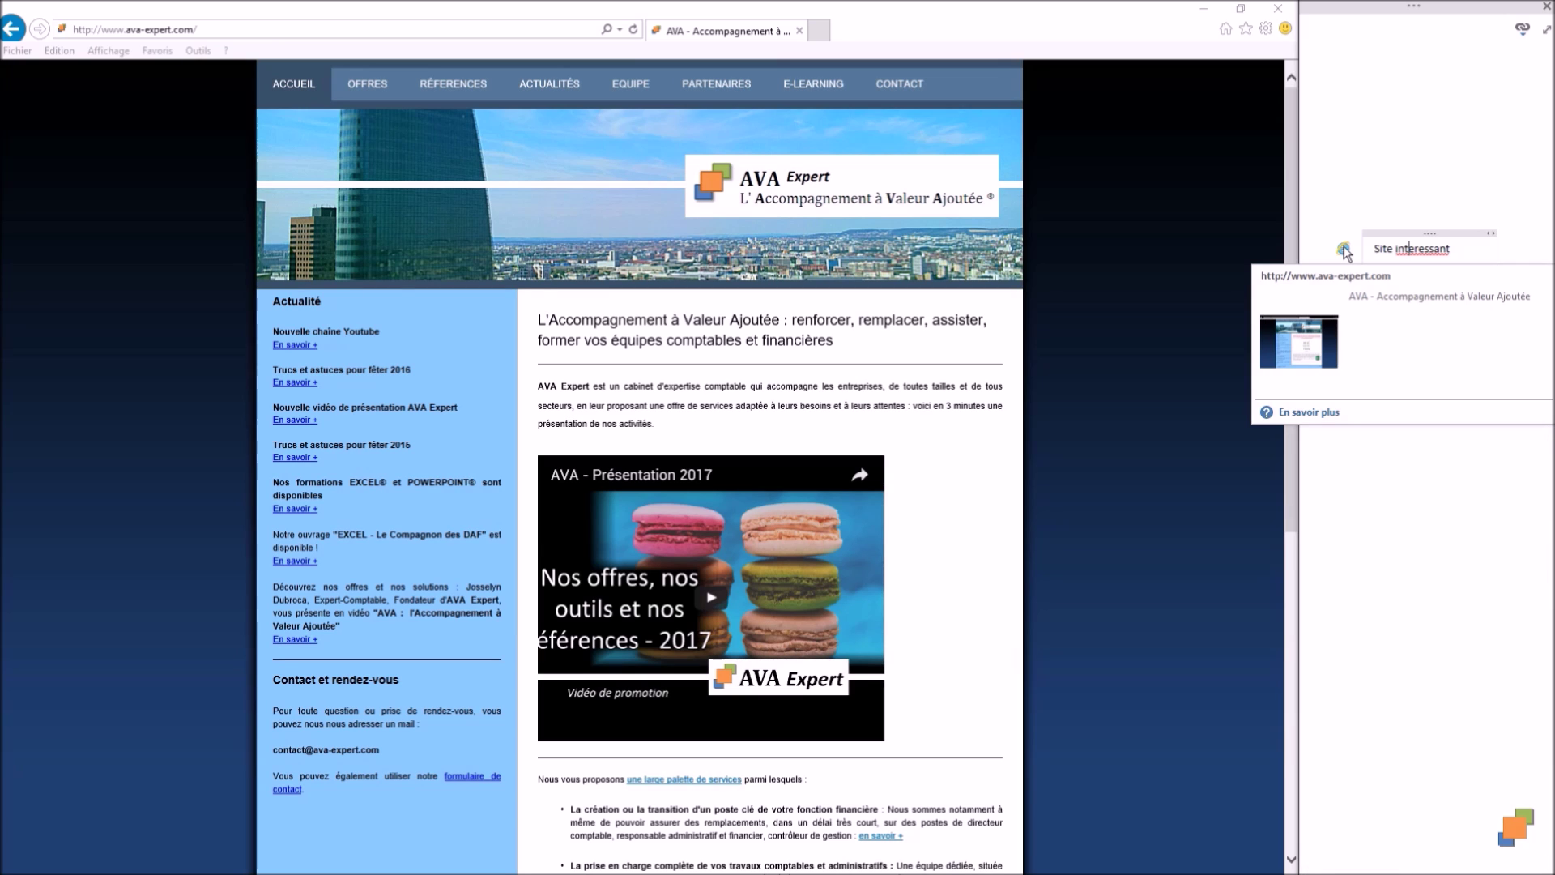
Step: Open the site's E-LEARNING page, add the linked note "A contacter" below the first note, and preview its link
left_click(835, 88)
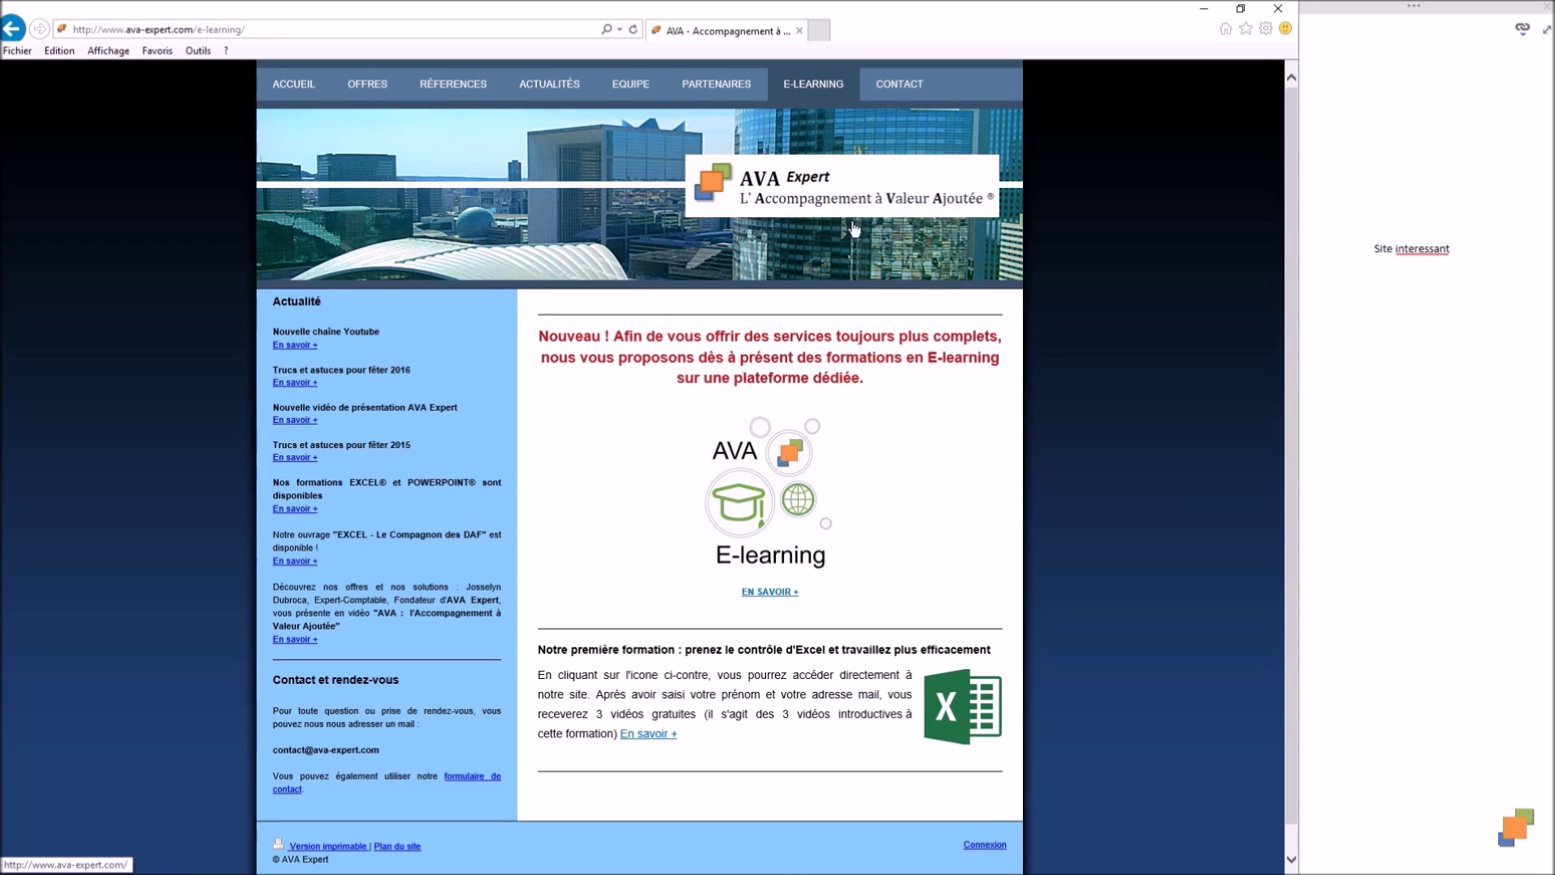
left_click(1470, 251)
key("Return")
key("Return")
type("A contacter")
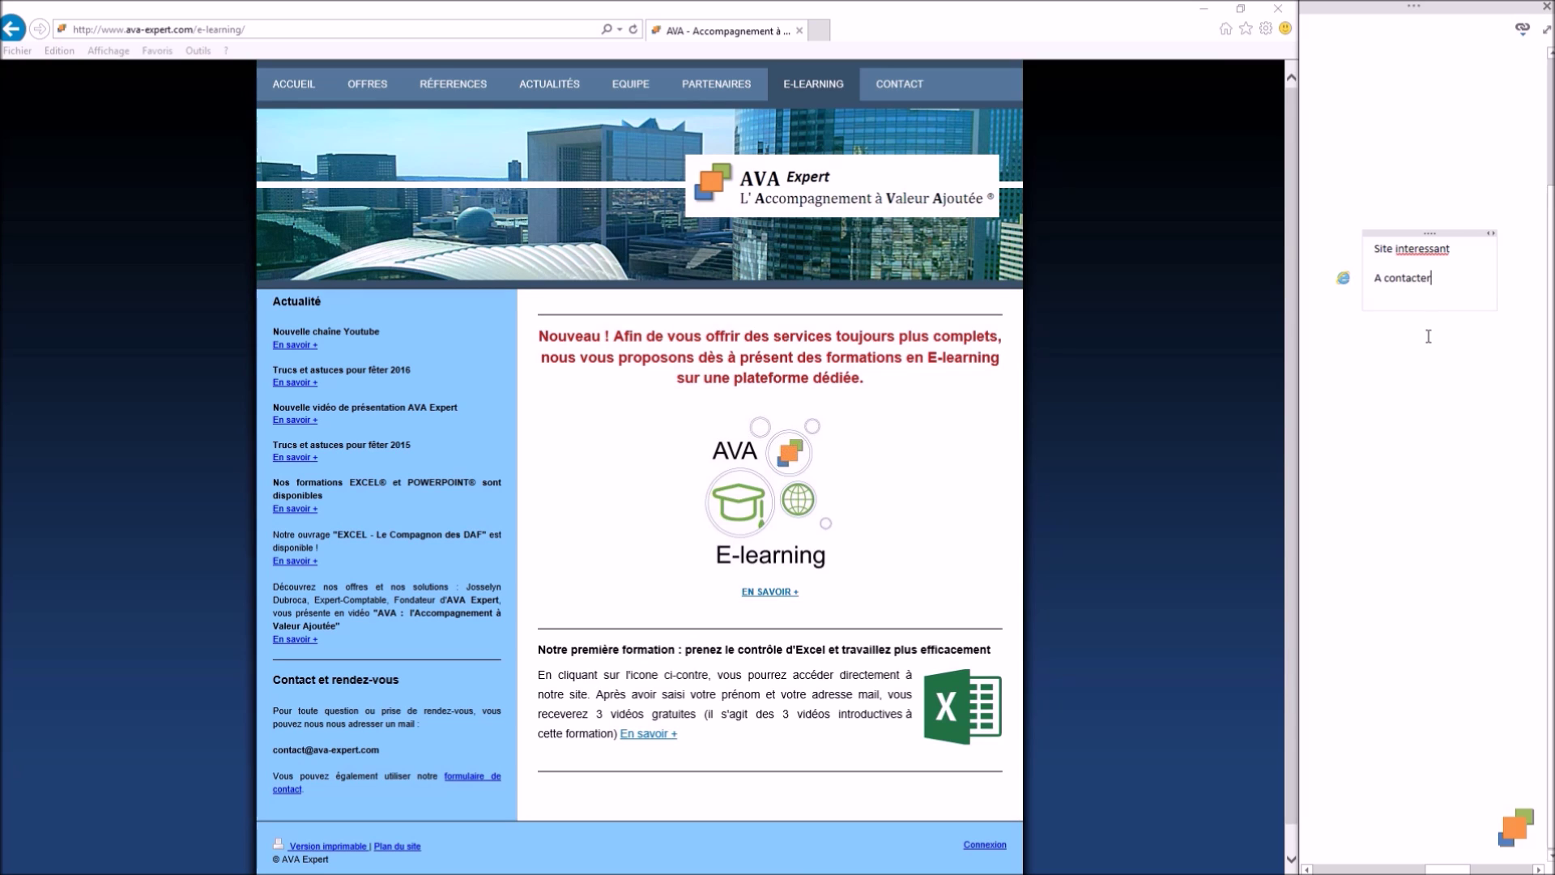
mouse_move(1347, 279)
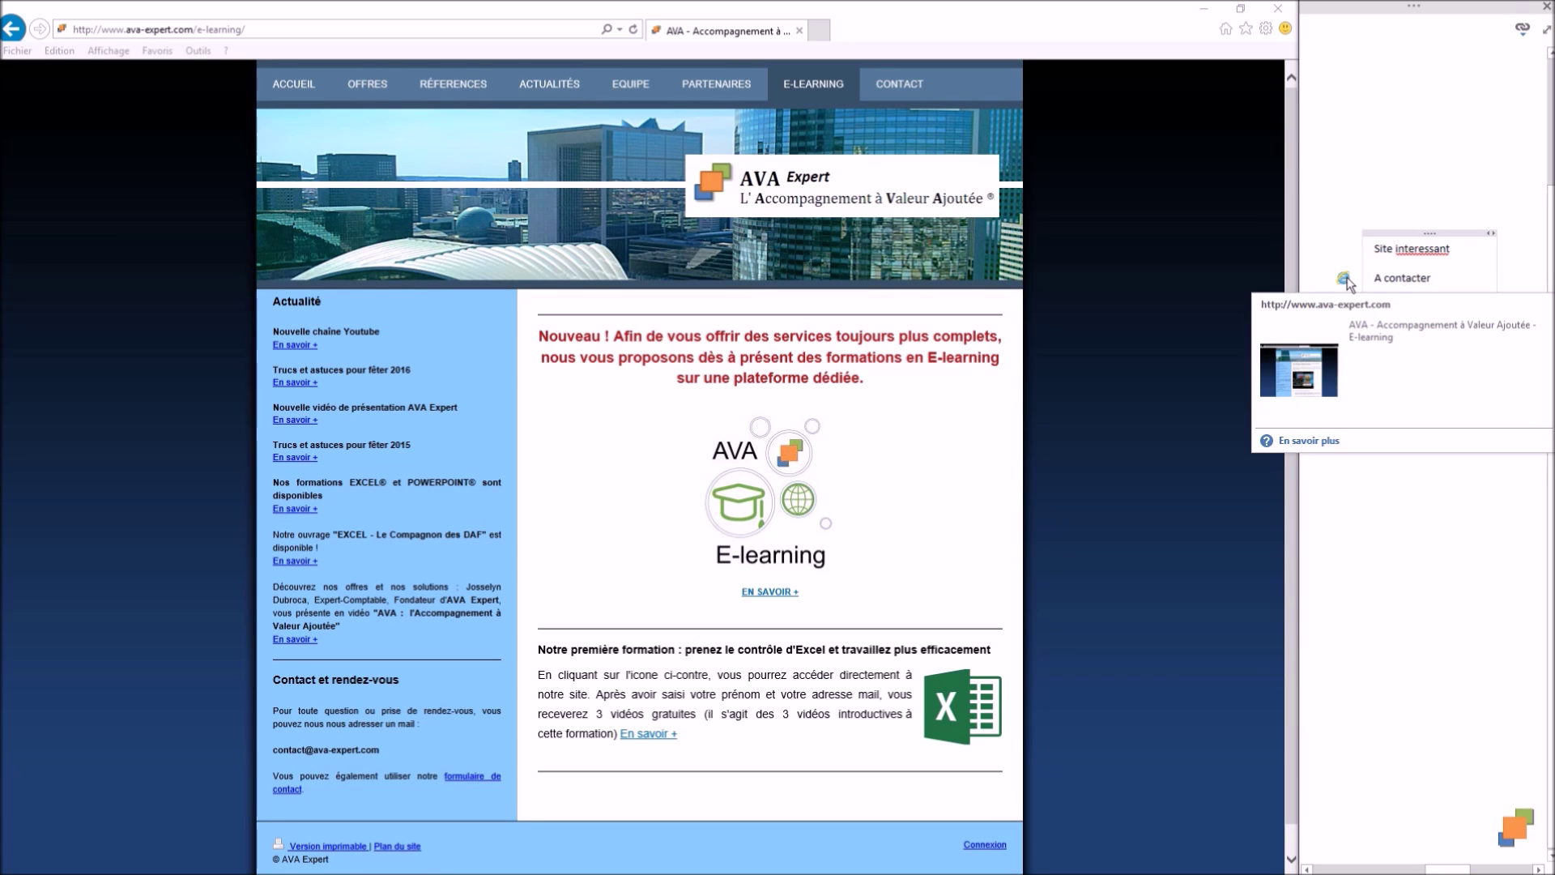
left_click(1380, 397)
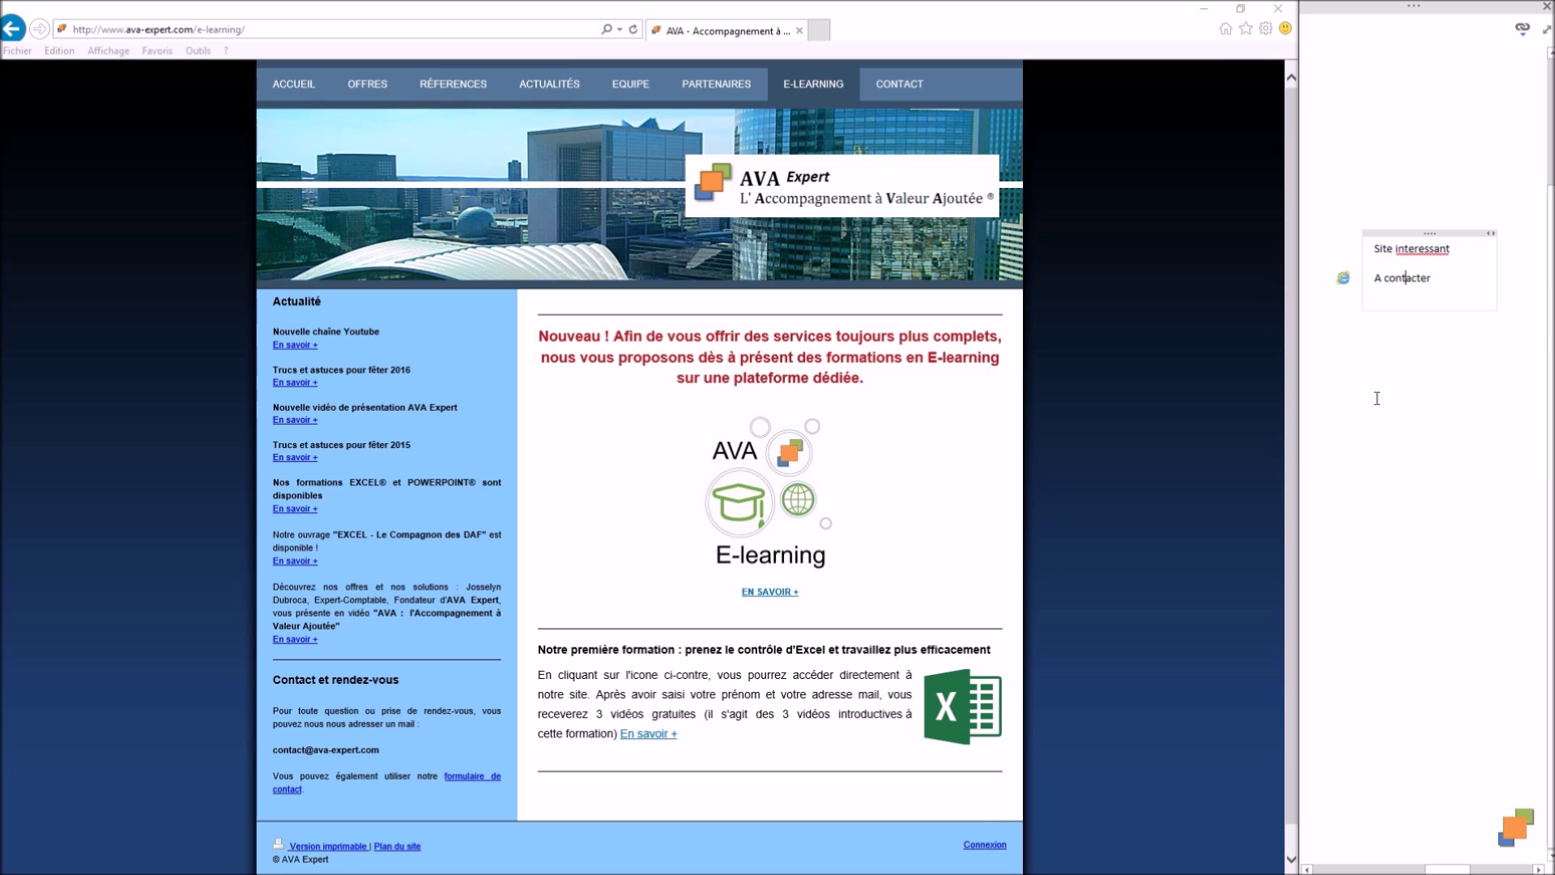
left_click(1385, 314)
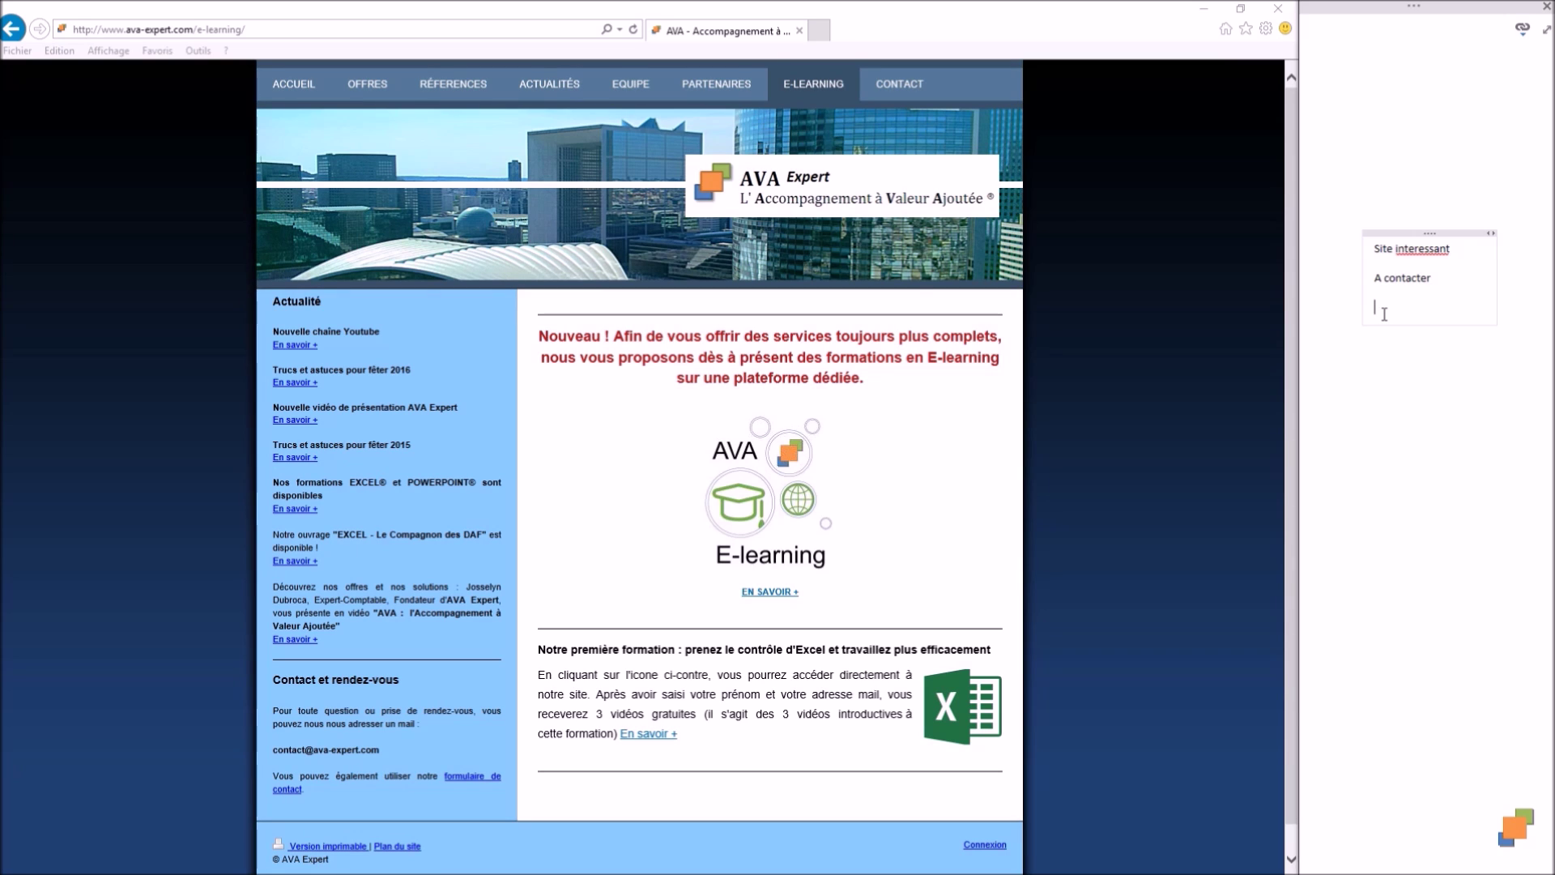
Step: Return OneNote from the docked layout to its normal full-size view
left_click(1547, 29)
left_click(1257, 27)
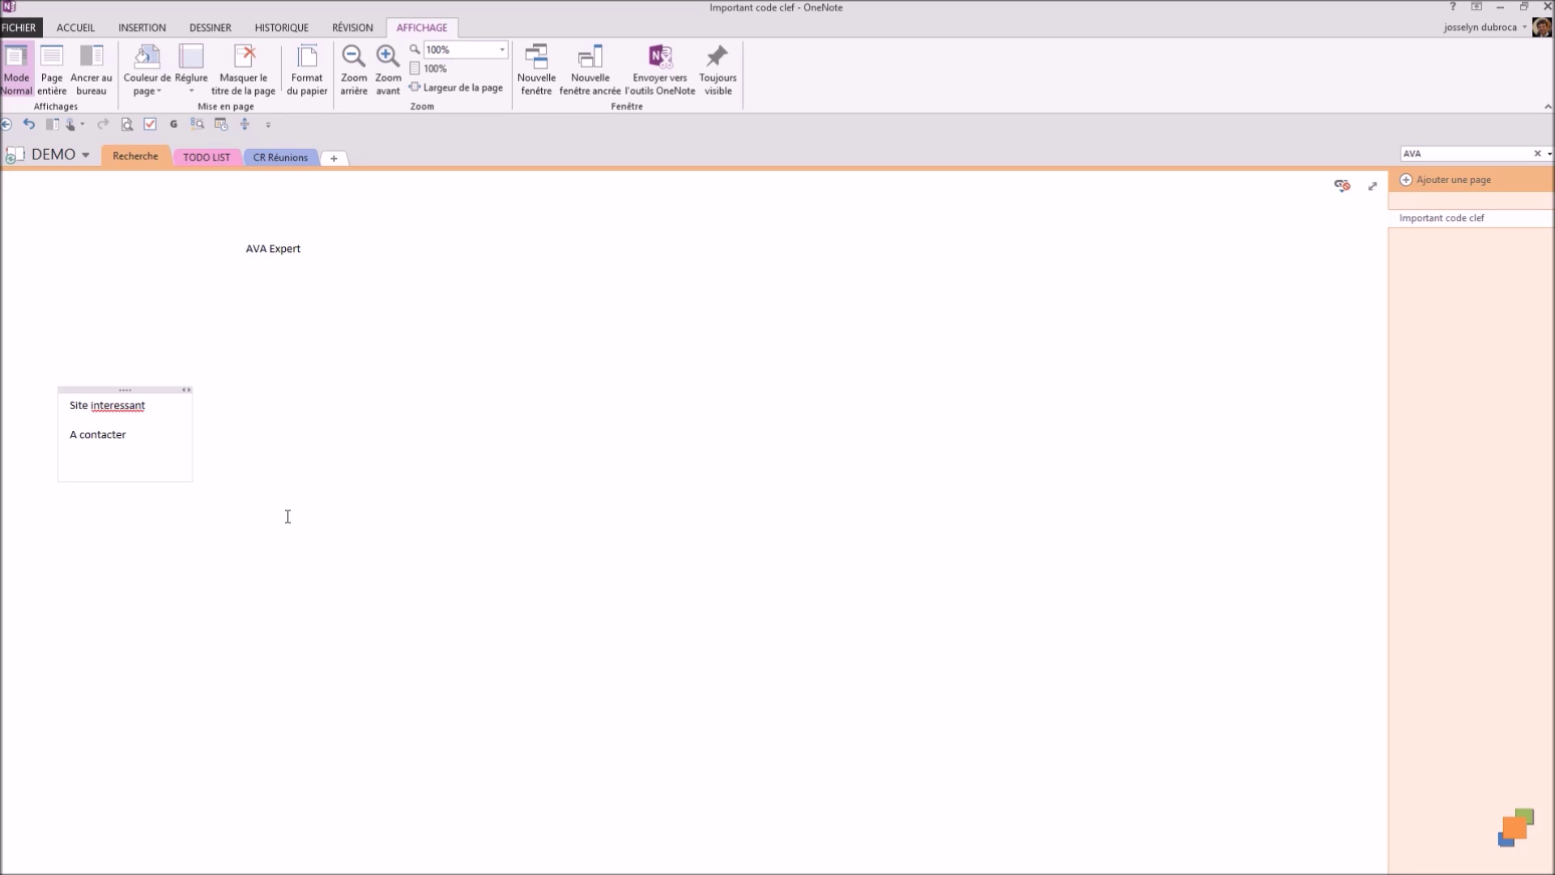
Step: Switch to the ava-expert.com home page in Microsoft Edge and capture a screen clipping of its skyline banner with the AVA Expert logo
key("alt+Tab")
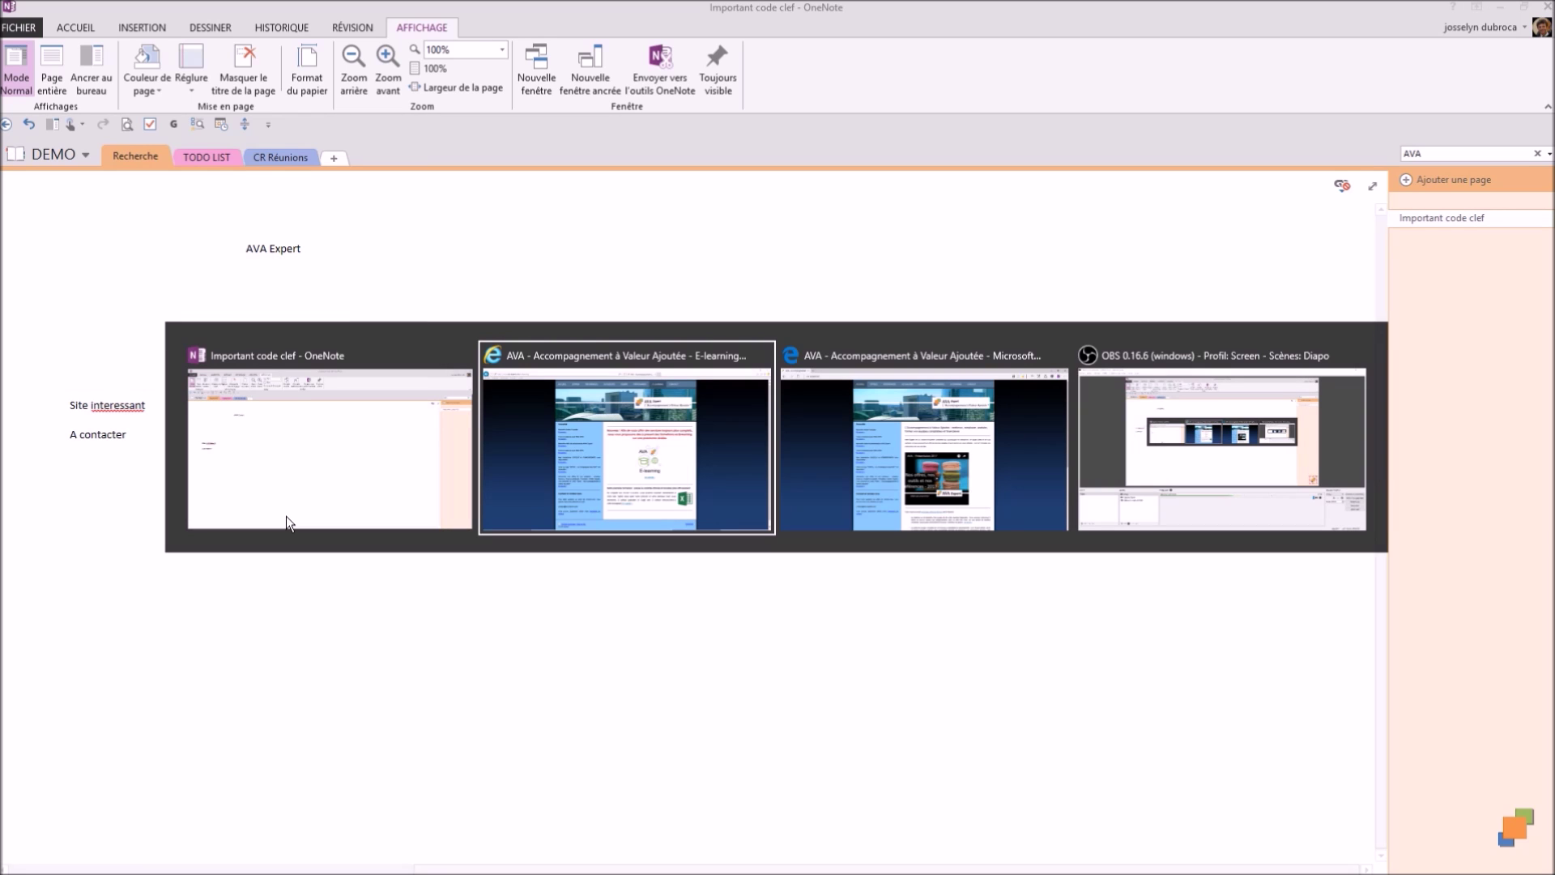
key("alt+Tab")
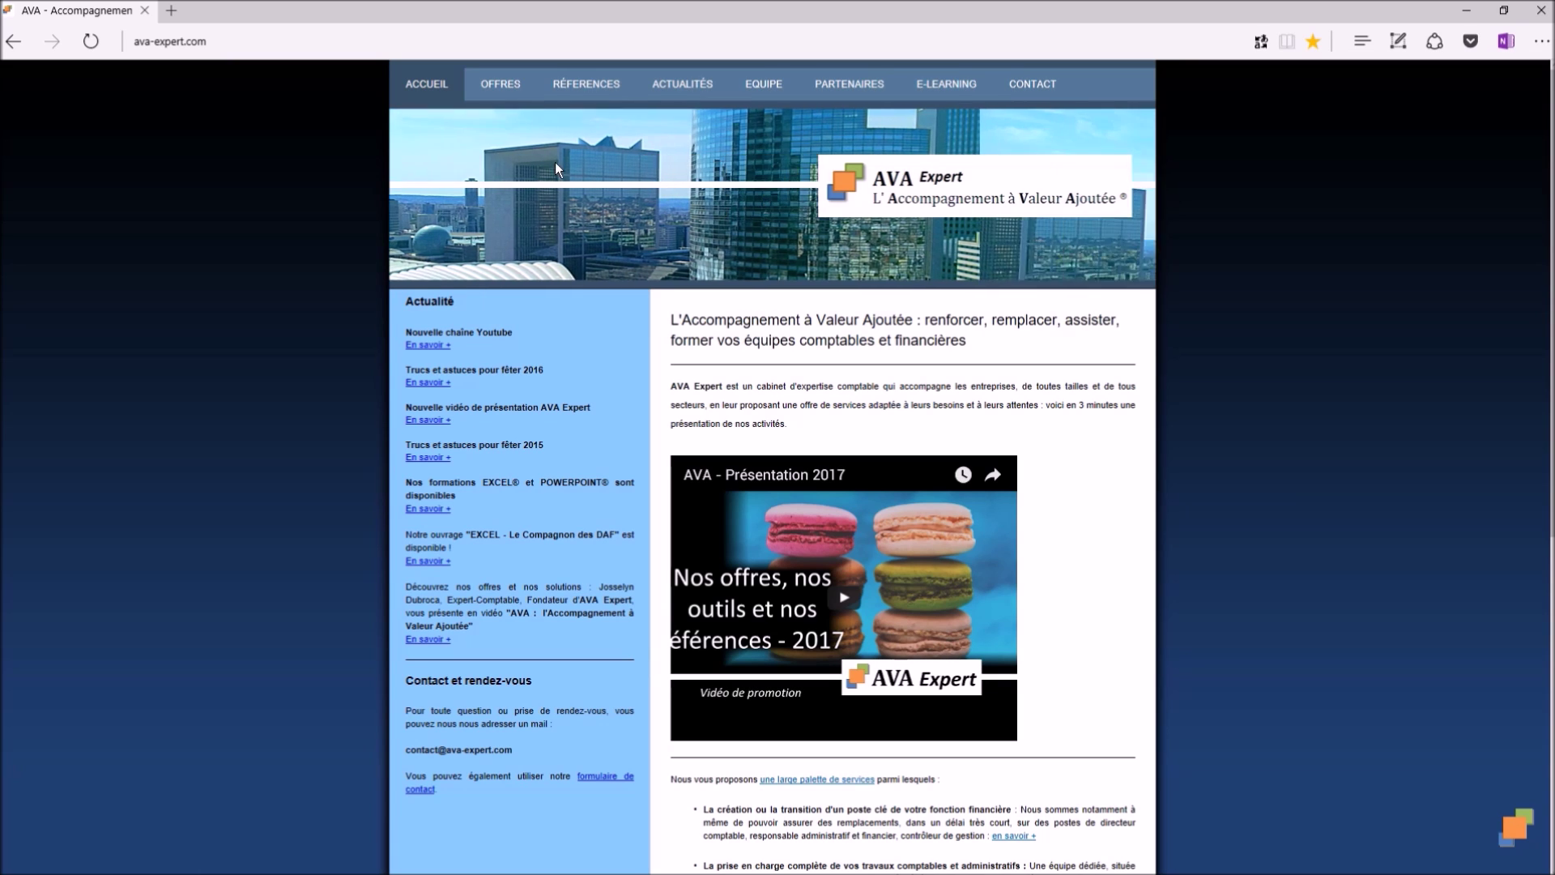
key("super+shift+s")
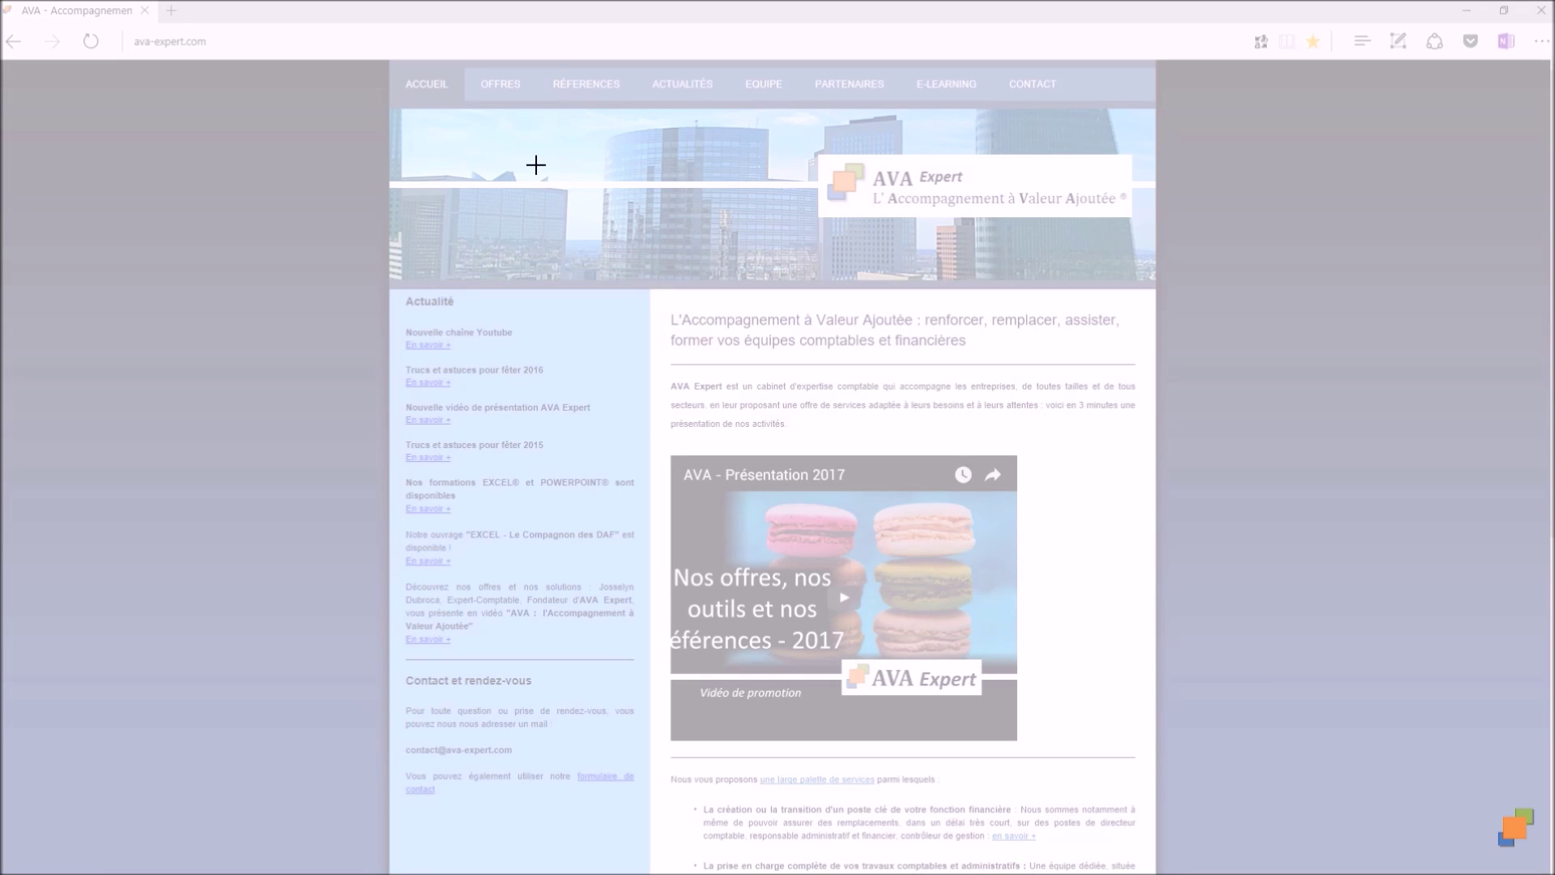
left_click_drag(388, 108, 1160, 290)
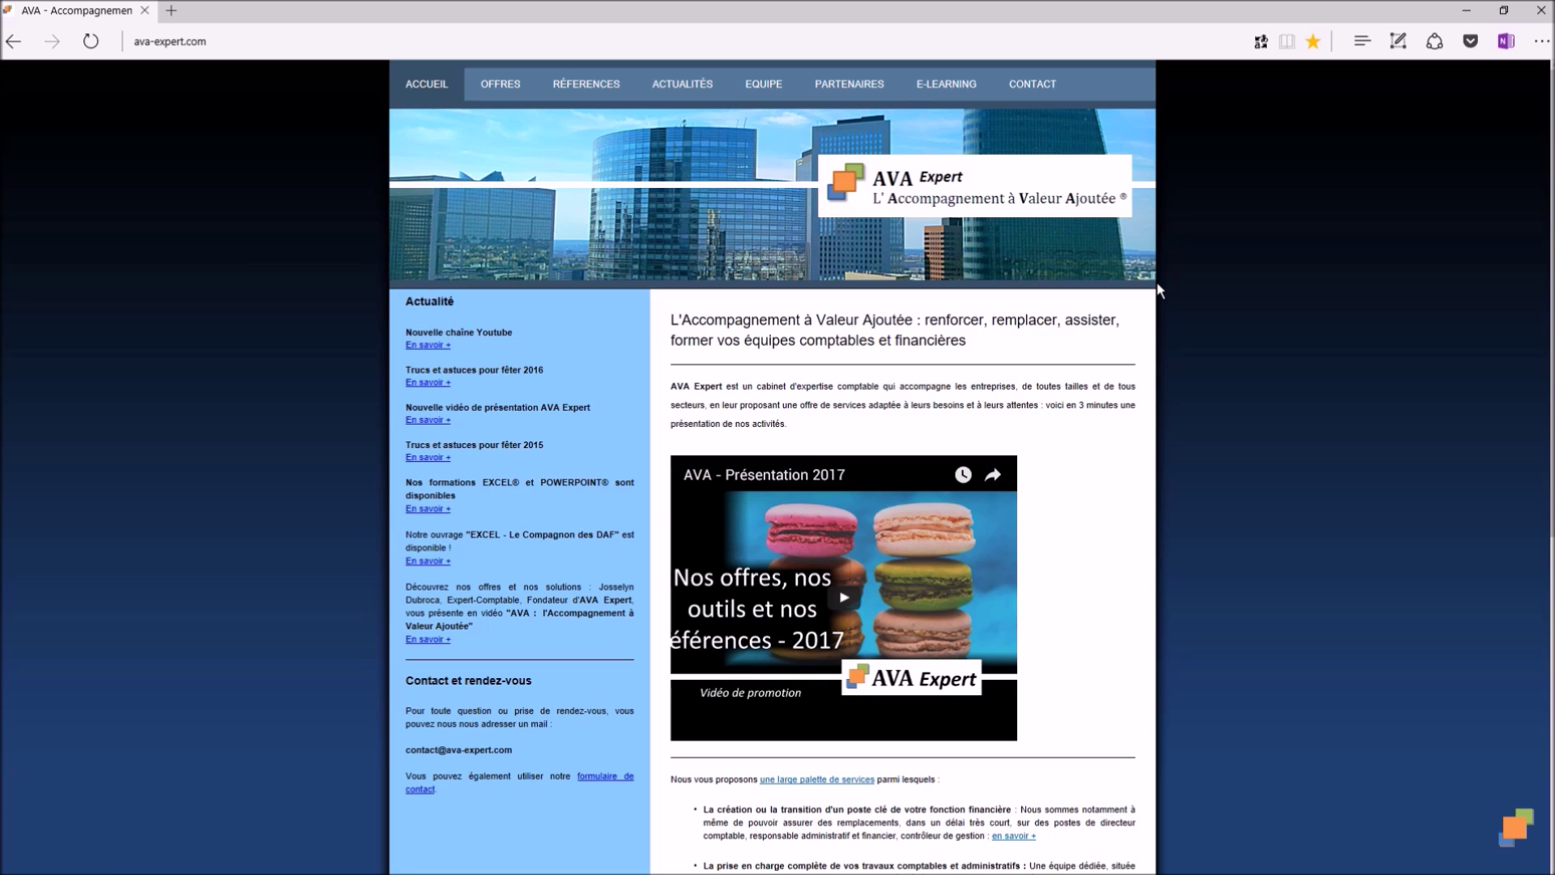
Step: Return to OneNote and paste the banner clipping on the page beside the "AVA Expert" text
key("alt+Tab")
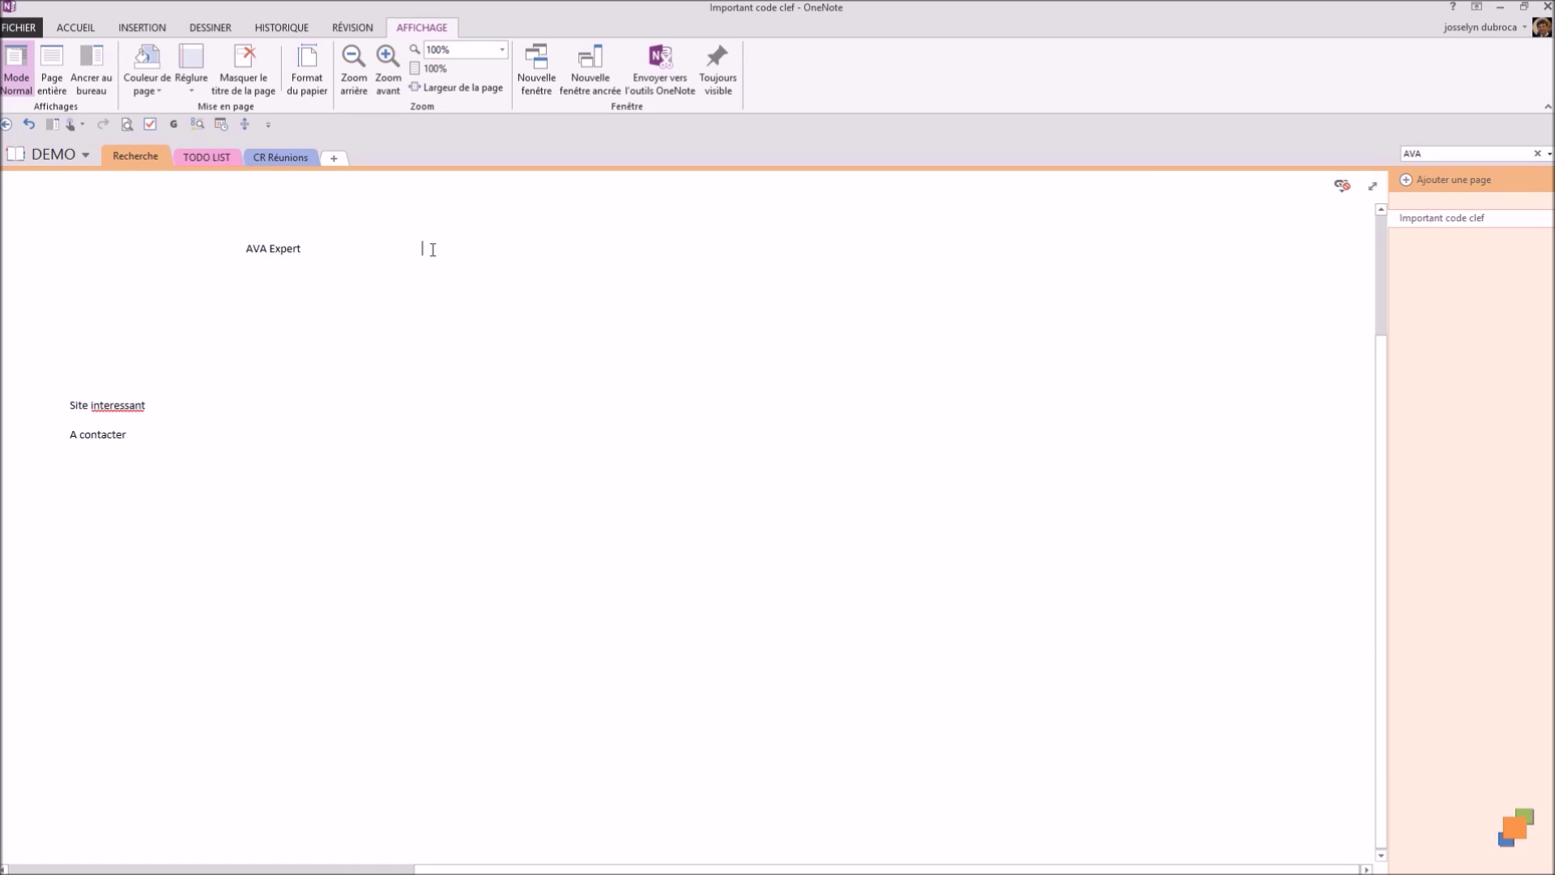
key("ctrl+v")
left_click(476, 260)
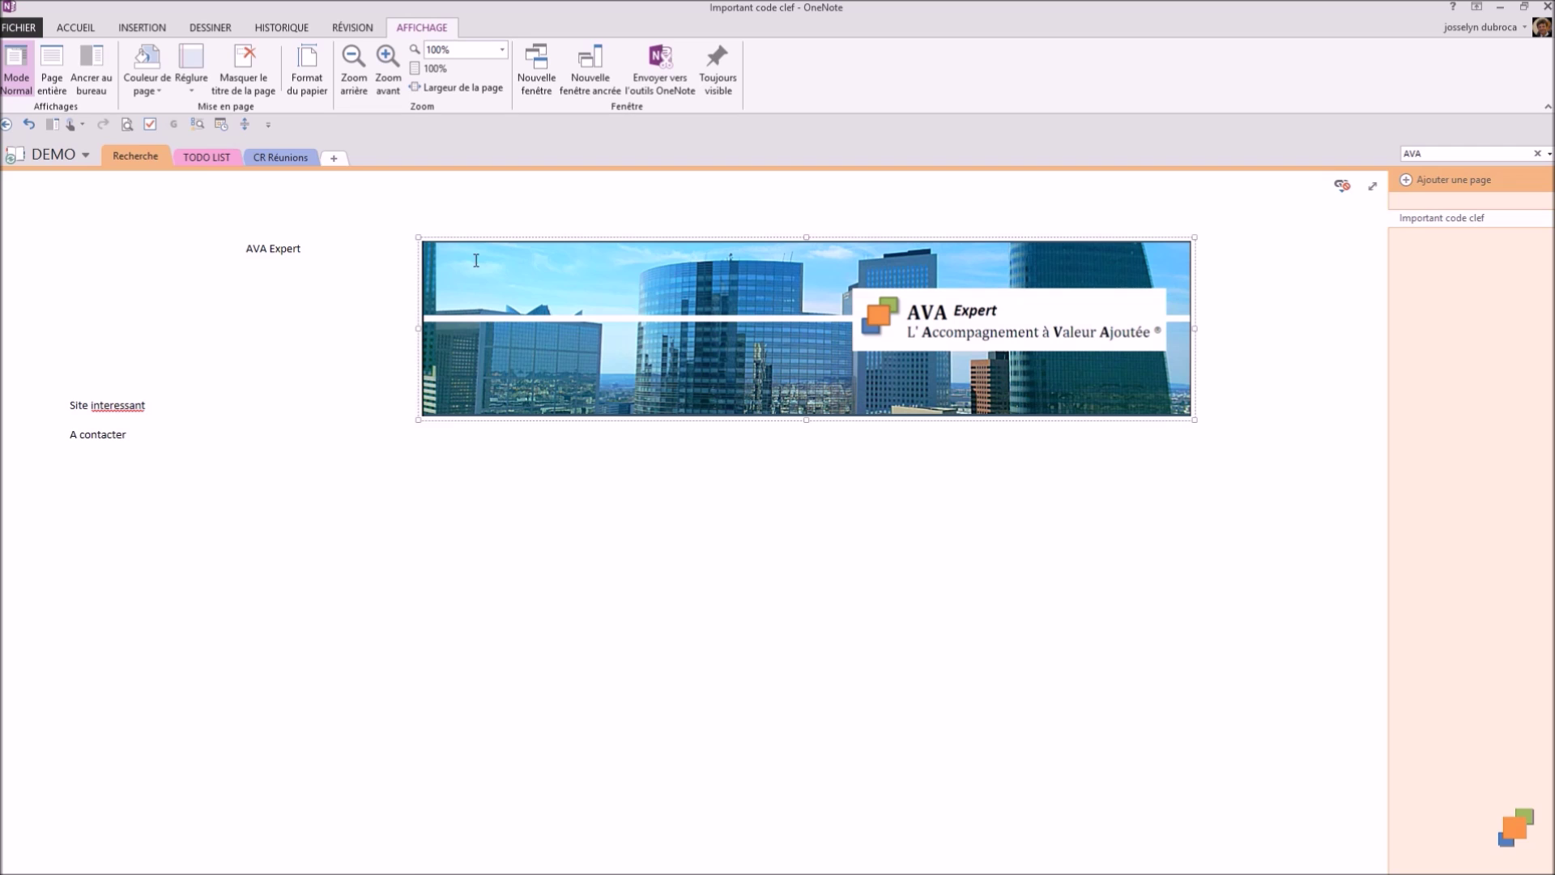
Step: Examine the destination choices for screen captures in the "Envoyer à OneNote" options, and close the options without changing anything
left_click(19, 27)
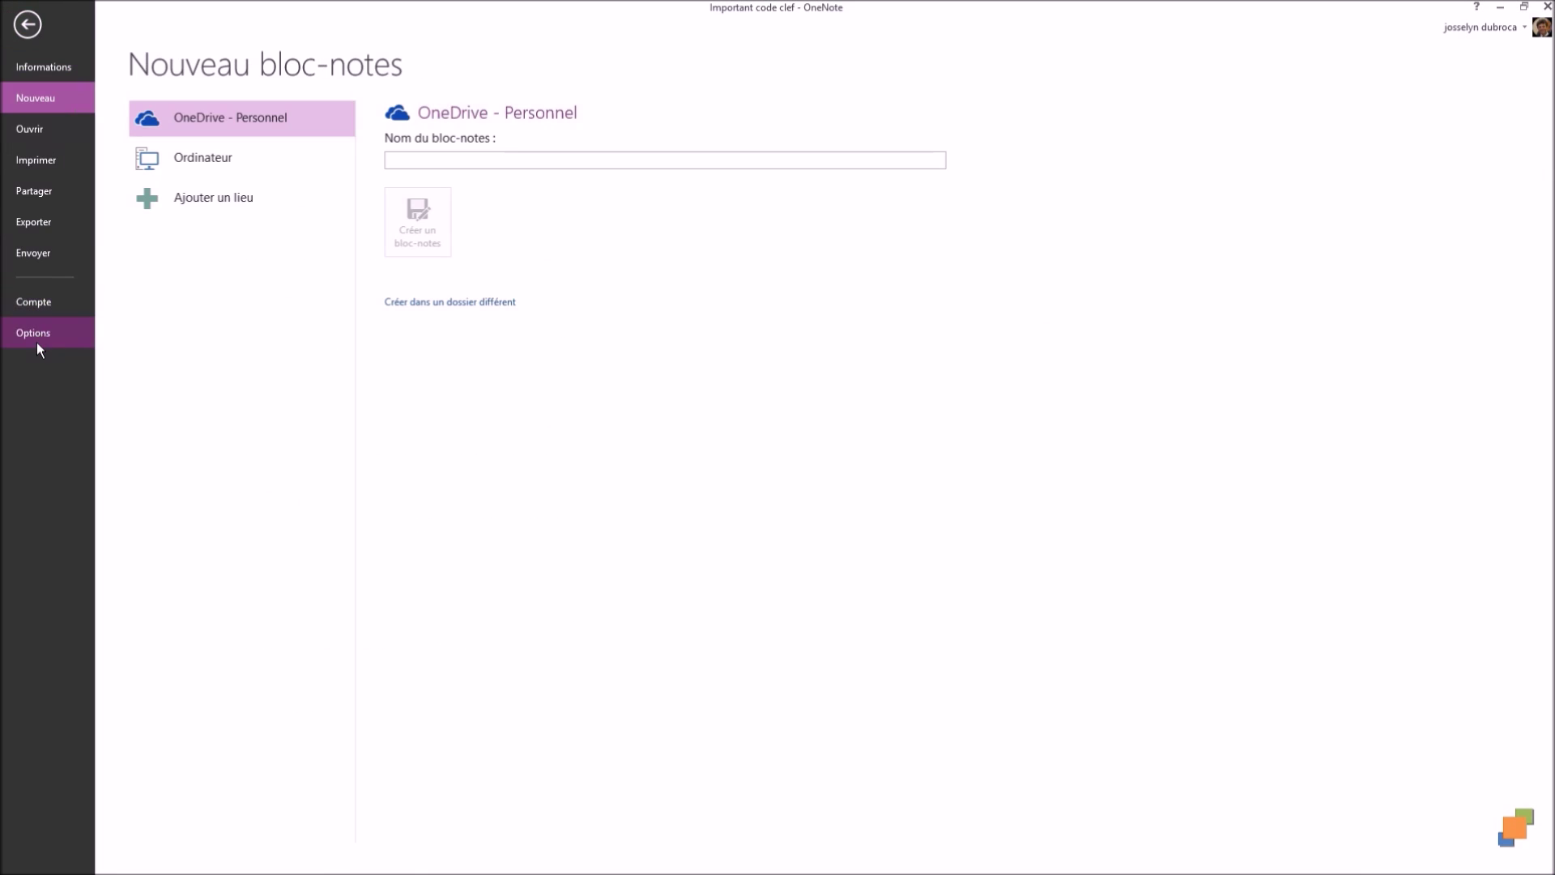
left_click(37, 342)
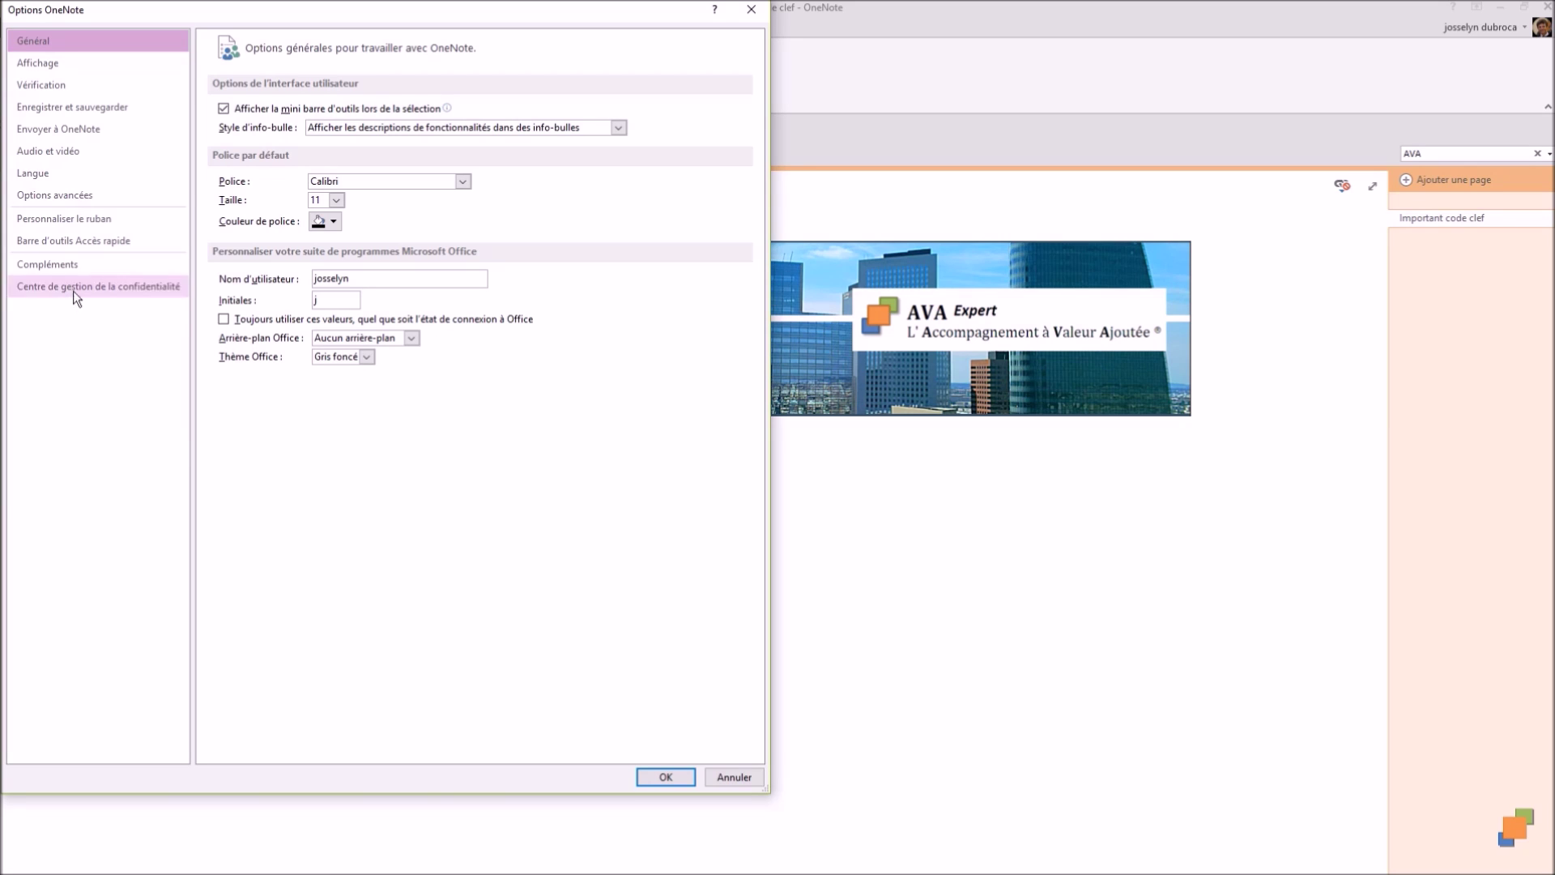
left_click(84, 104)
left_click(83, 131)
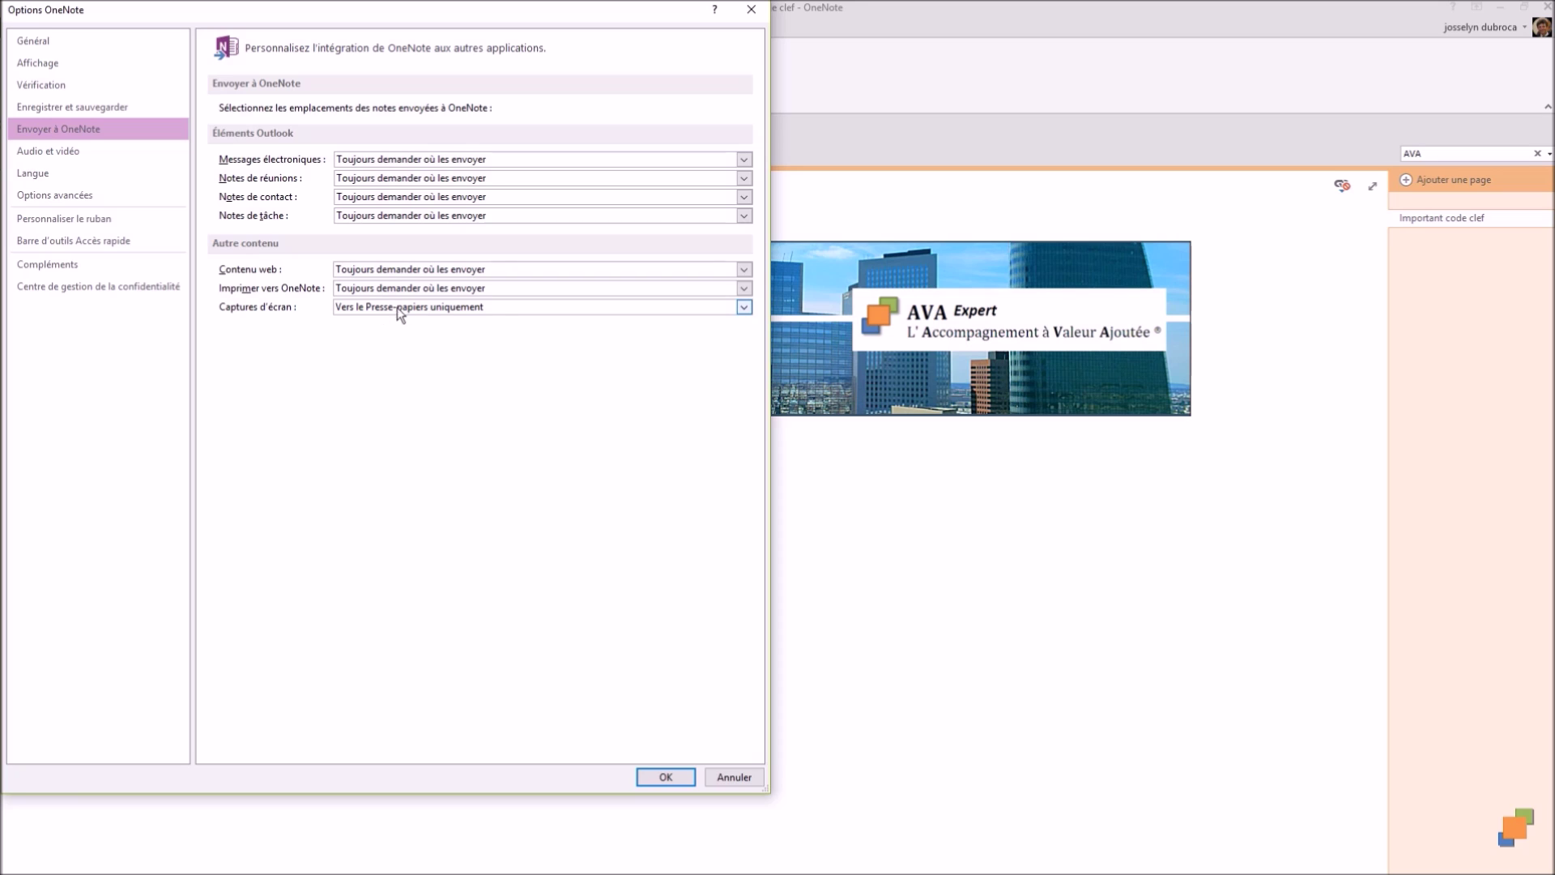
left_click(745, 309)
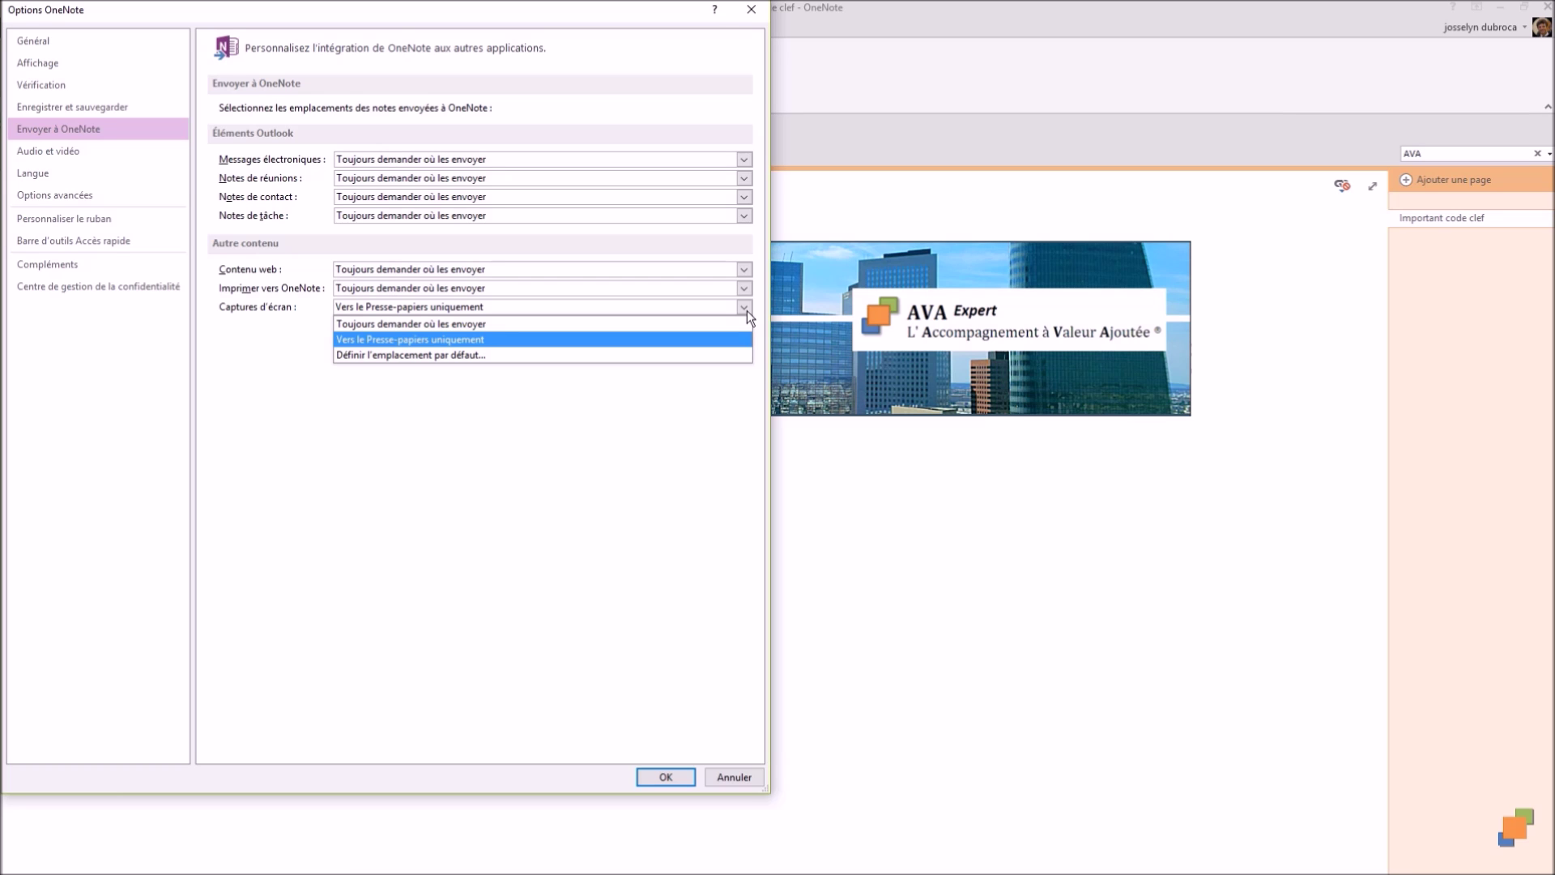
left_click(732, 775)
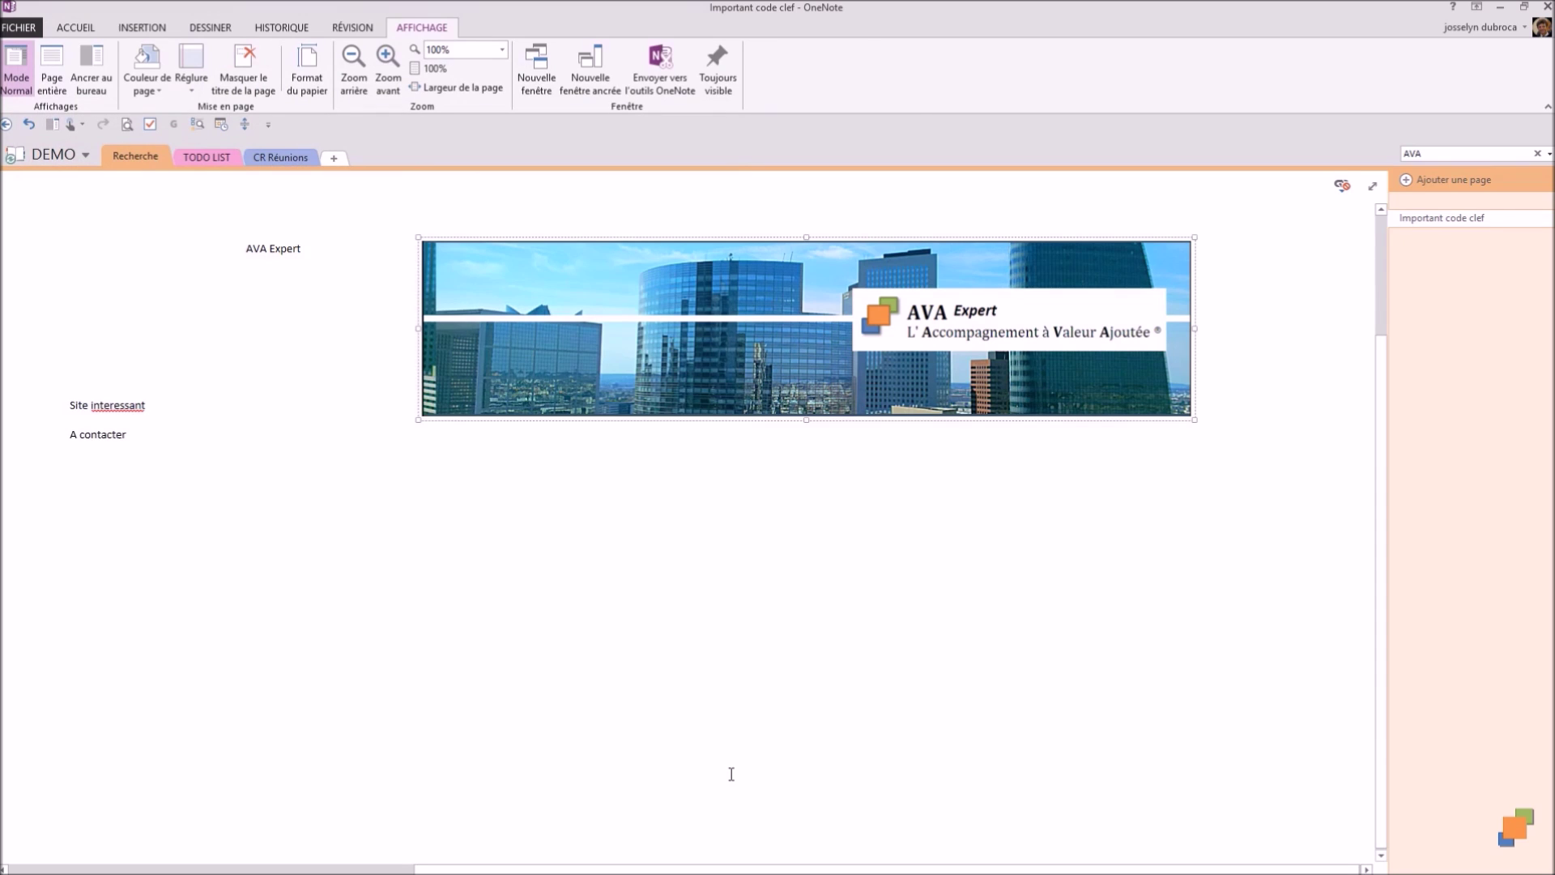
Step: Add a note below the banner image that calculates 32+45=
left_click(421, 485)
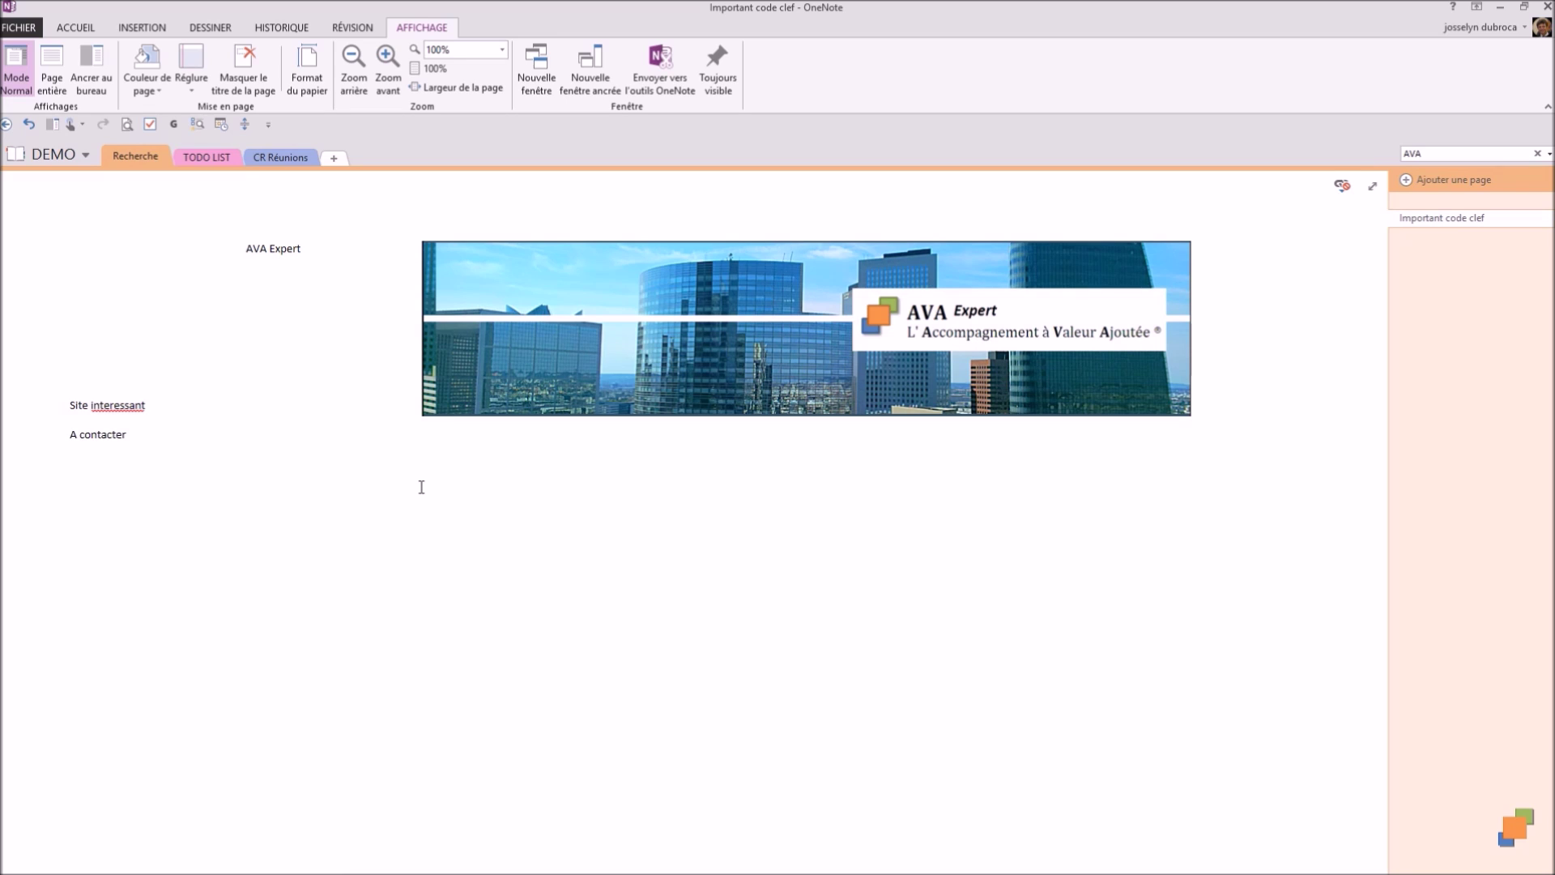
type("32+45=")
key("Return")
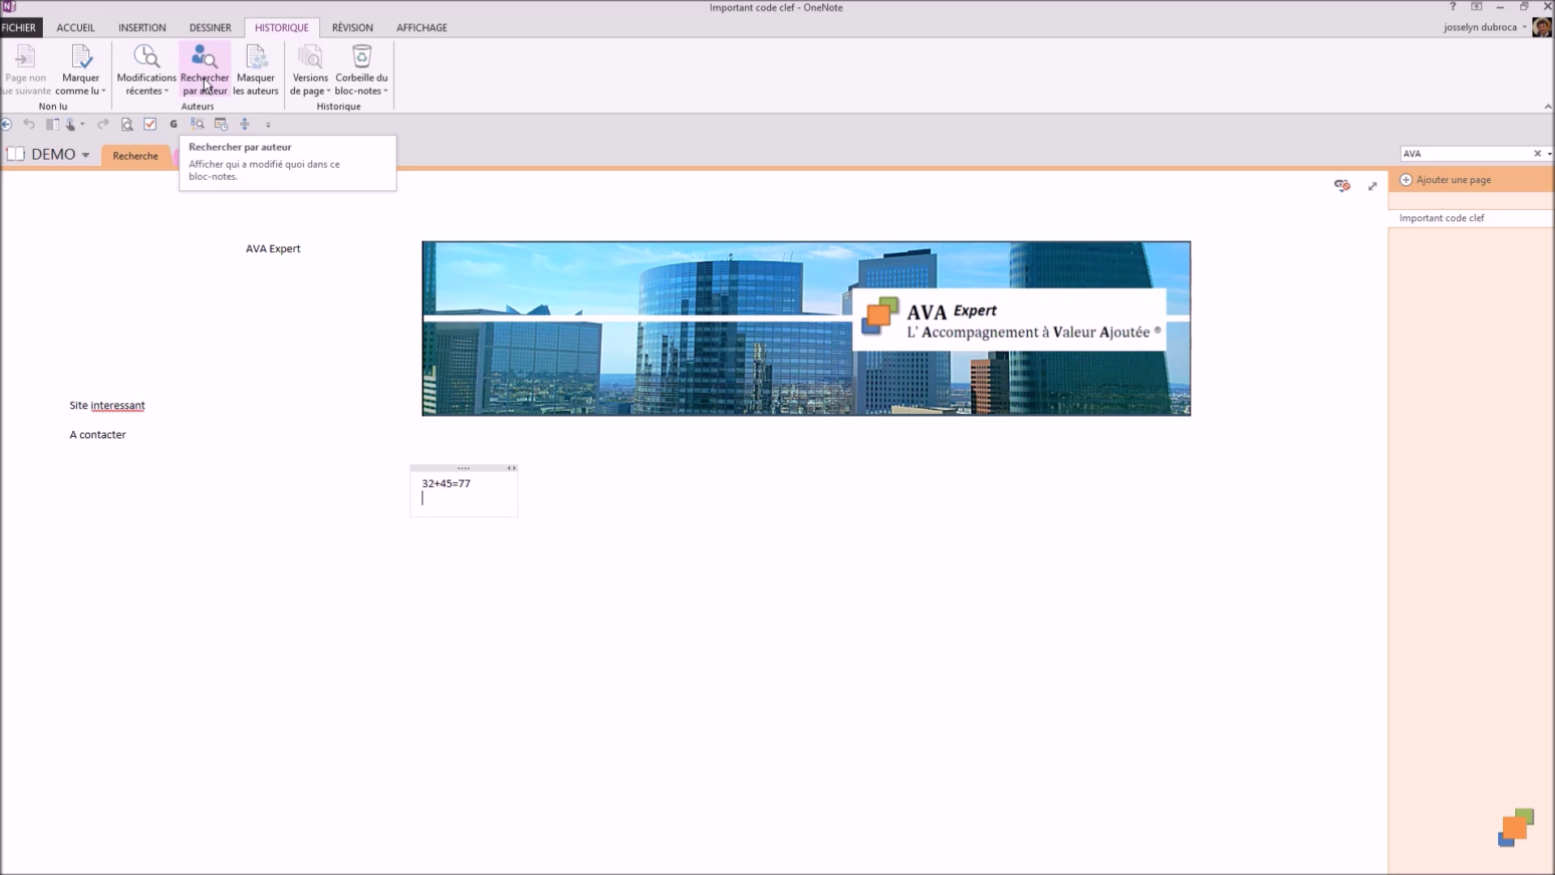
left_click(352, 28)
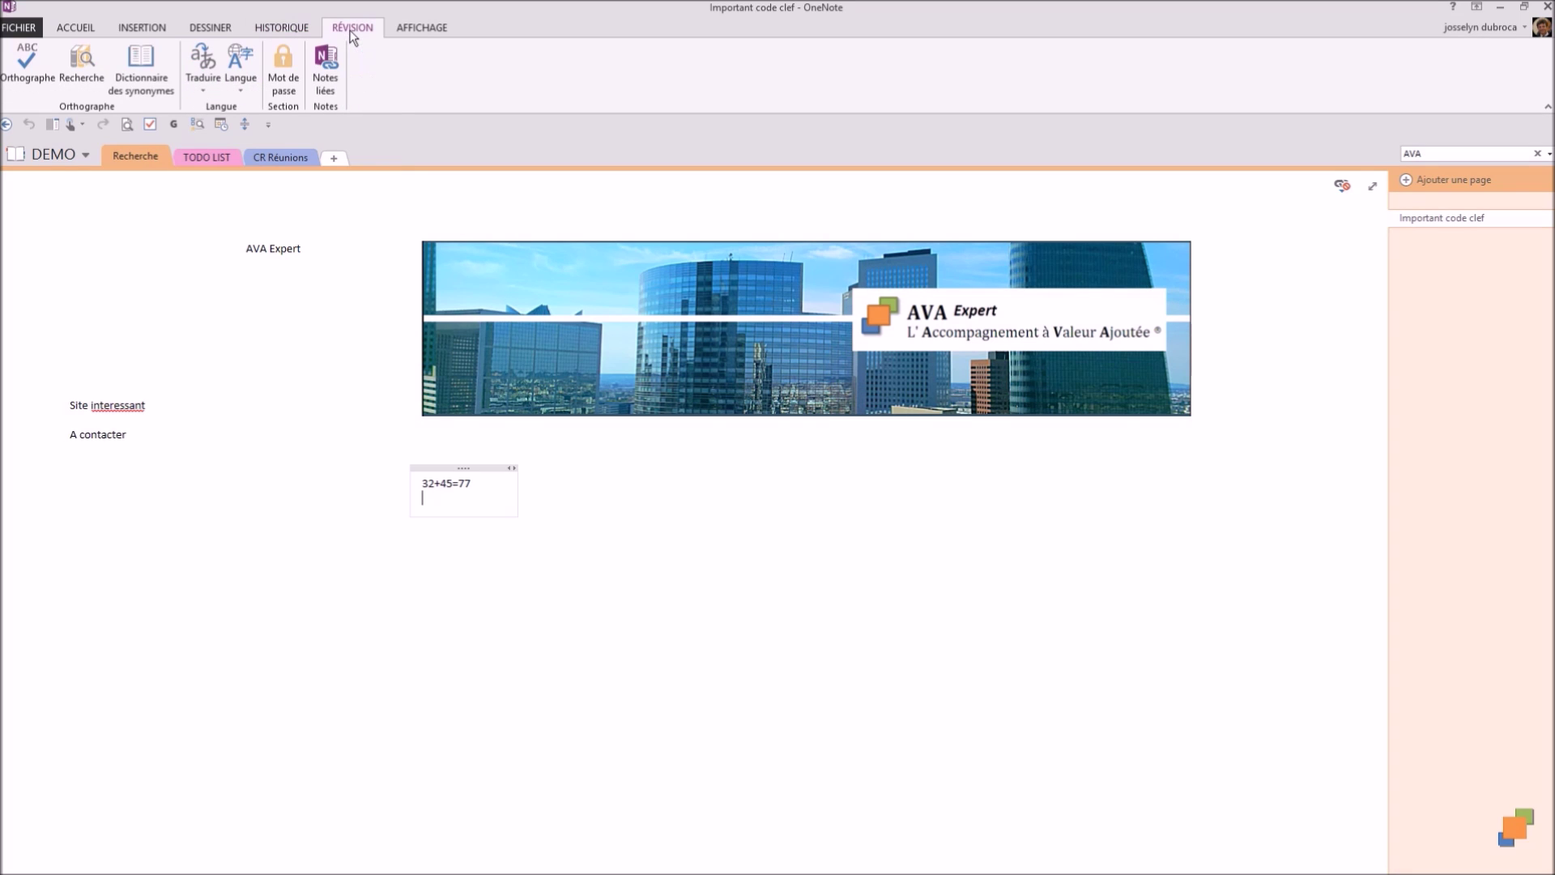